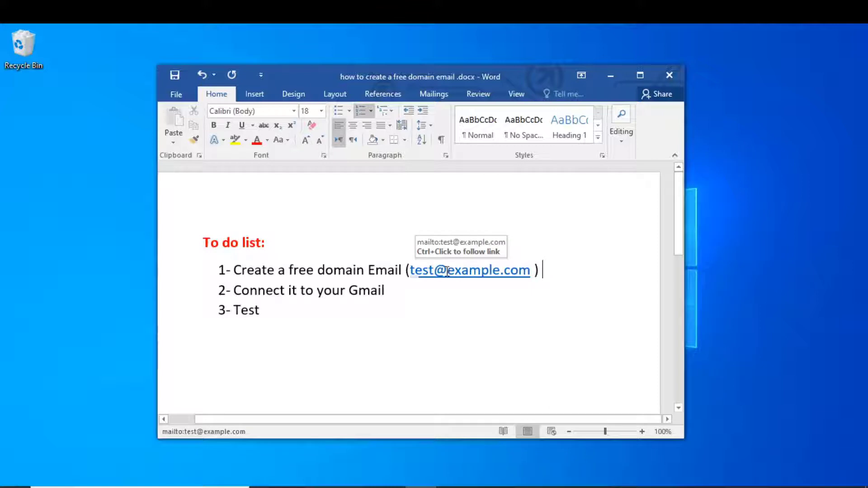
Highlight the email domain and Test items in the Word to-do list, clearing each highlight.
{"action": "double_click", "coordinate": [479, 271]}
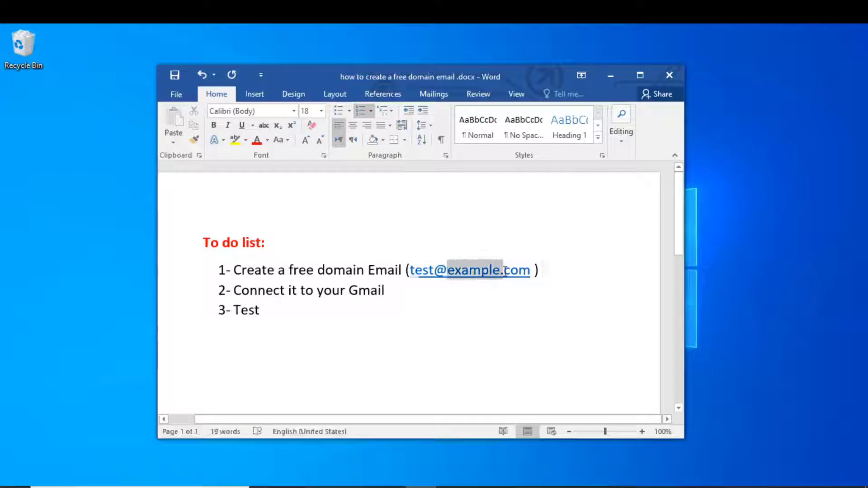
{"action": "left_click", "coordinate": [480, 274]}
{"action": "left_click", "coordinate": [427, 289]}
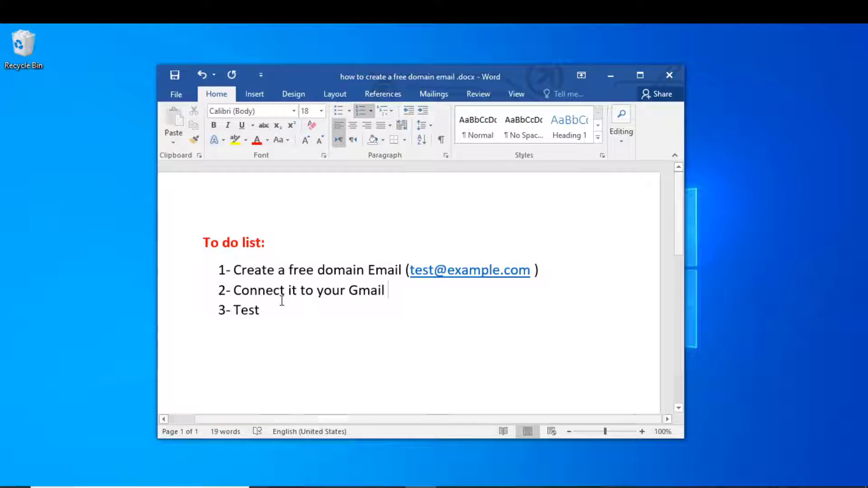
{"action": "double_click", "coordinate": [265, 311]}
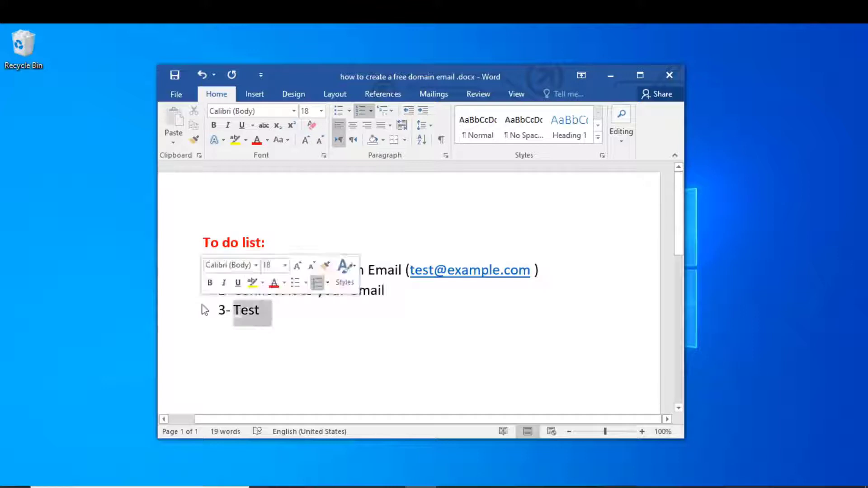
{"action": "left_click", "coordinate": [275, 307]}
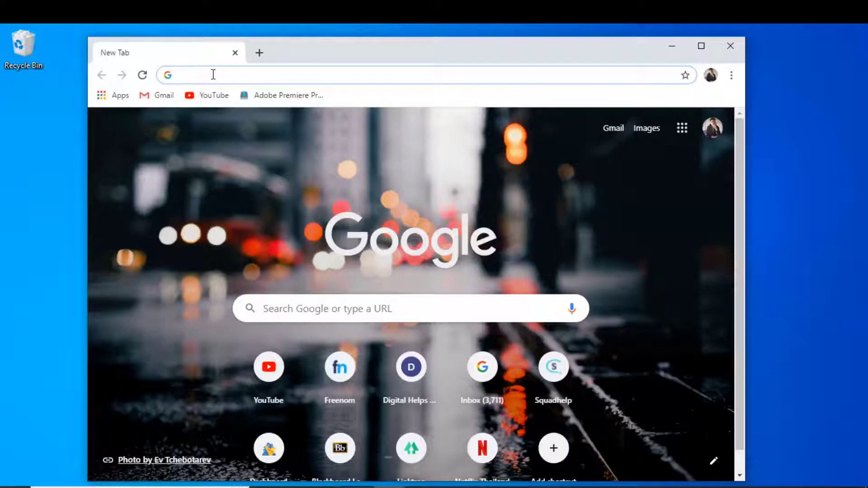
Go to portal.hostgator.com, log in, maximise the window and launch cPanel for the hosting package.
{"action": "type", "text": "portal.hostgator.com"}
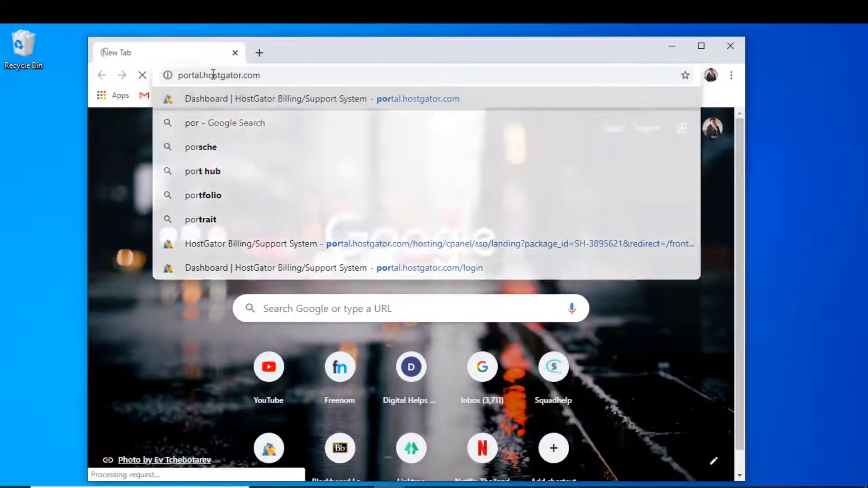
{"action": "key", "text": "Return"}
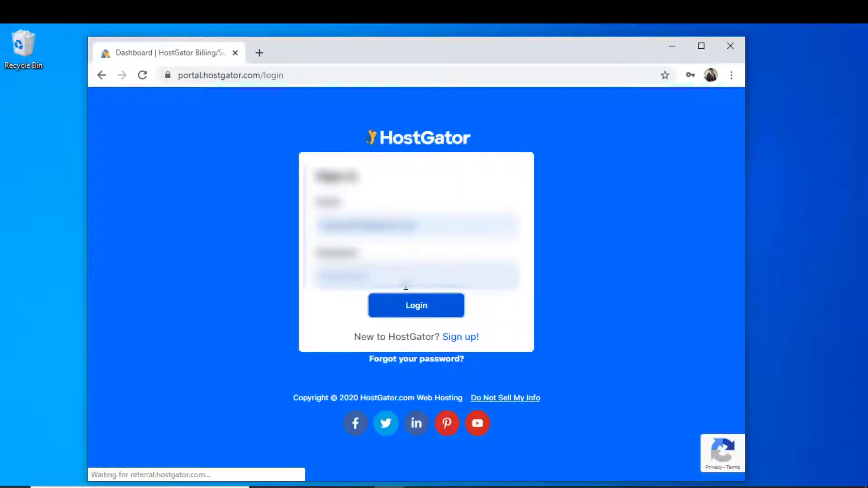
{"action": "left_click", "coordinate": [425, 312]}
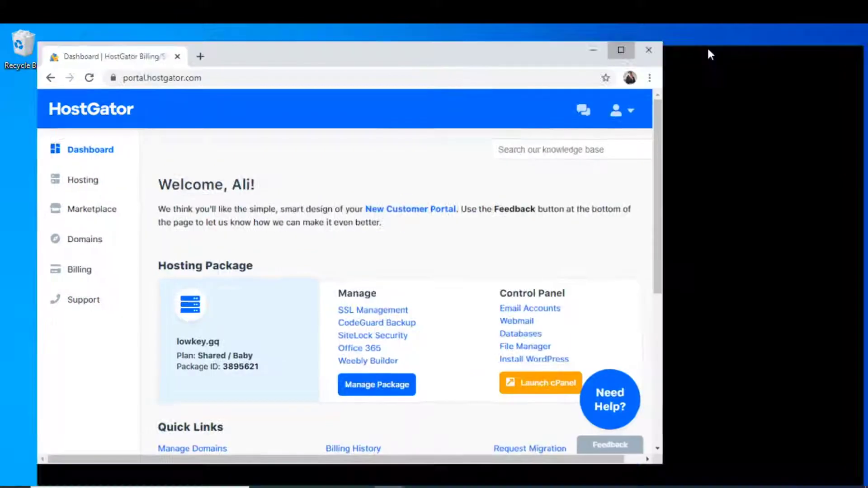
{"action": "left_click", "coordinate": [708, 49]}
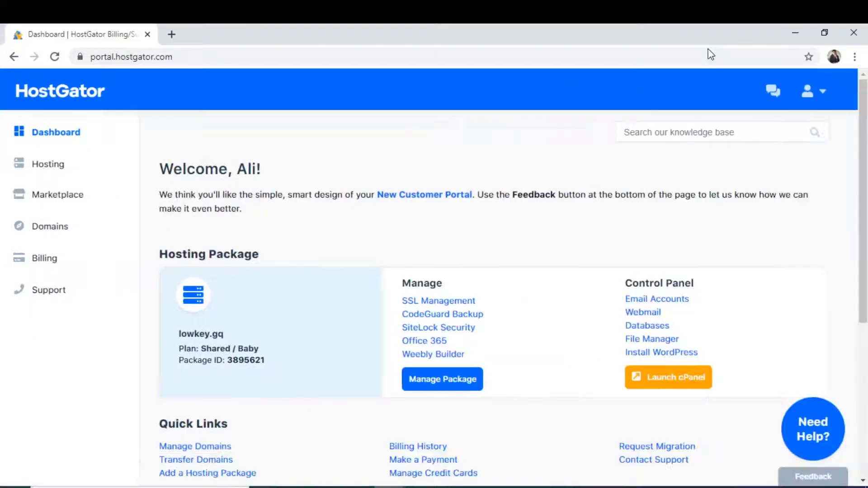
{"action": "left_click", "coordinate": [658, 391]}
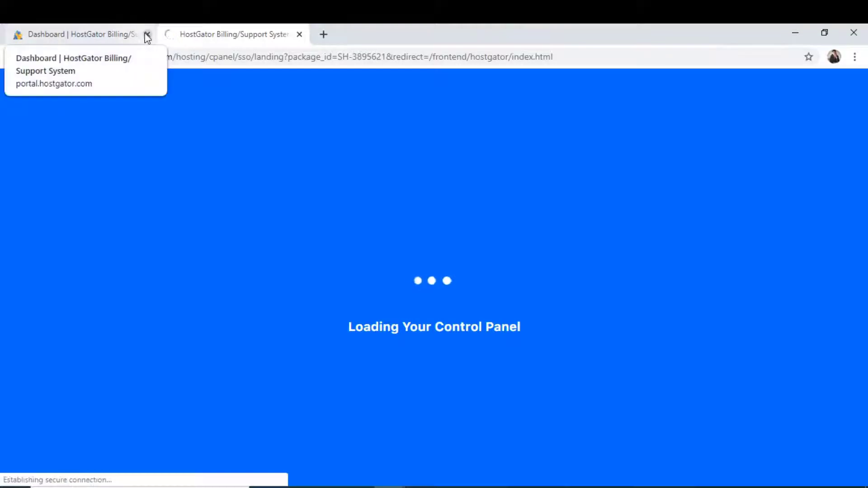
Close the portal tab, find 'Email Account' on the cPanel page and open Email Accounts.
{"action": "left_click", "coordinate": [147, 34]}
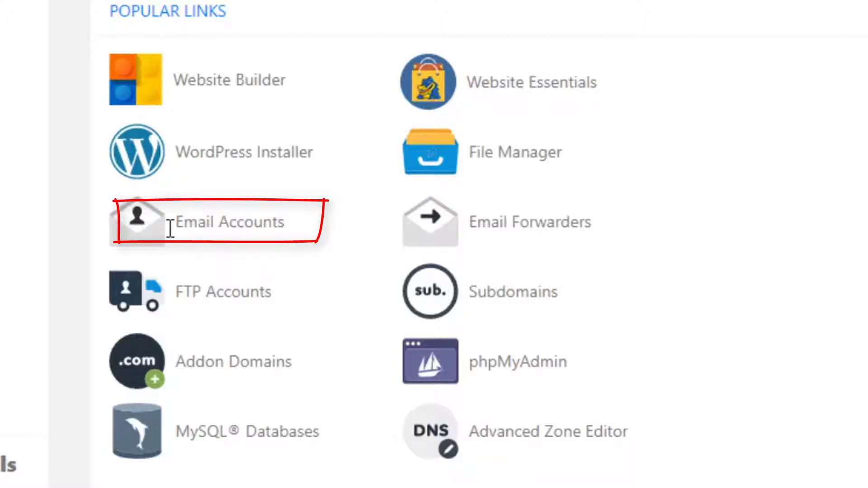
{"action": "type", "text": "Email A"}
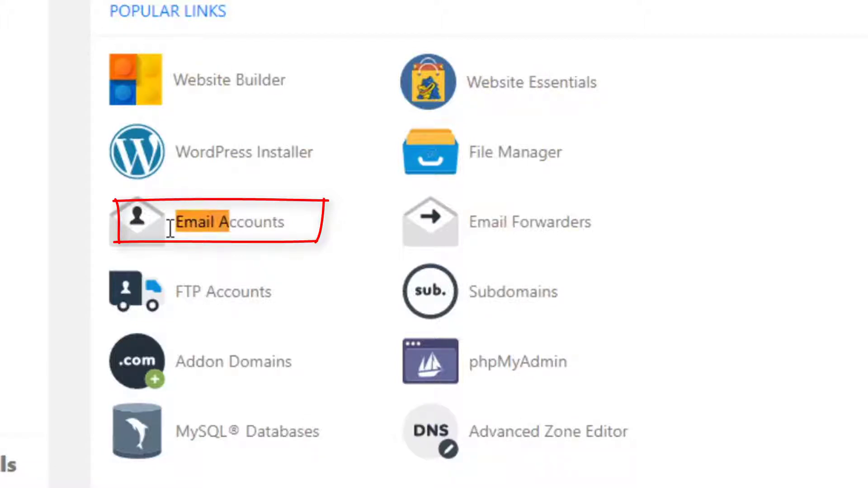
{"action": "type", "text": "ccount"}
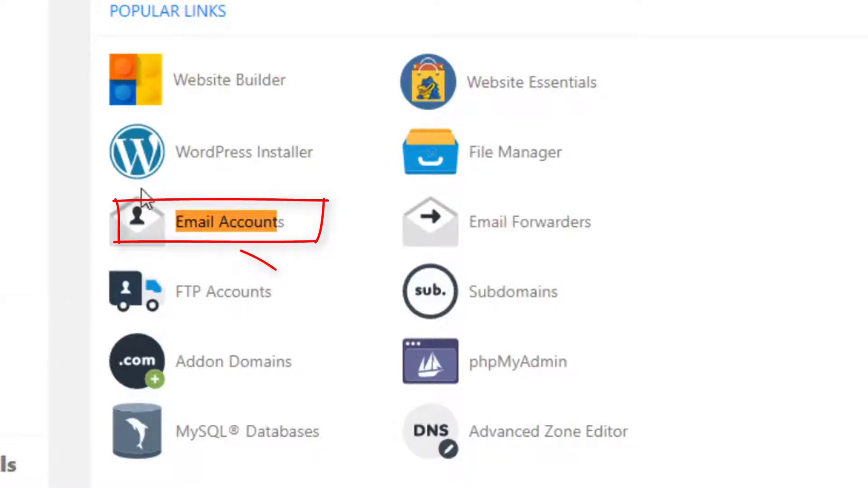
{"action": "left_click", "coordinate": [213, 222]}
{"action": "left_click", "coordinate": [251, 216]}
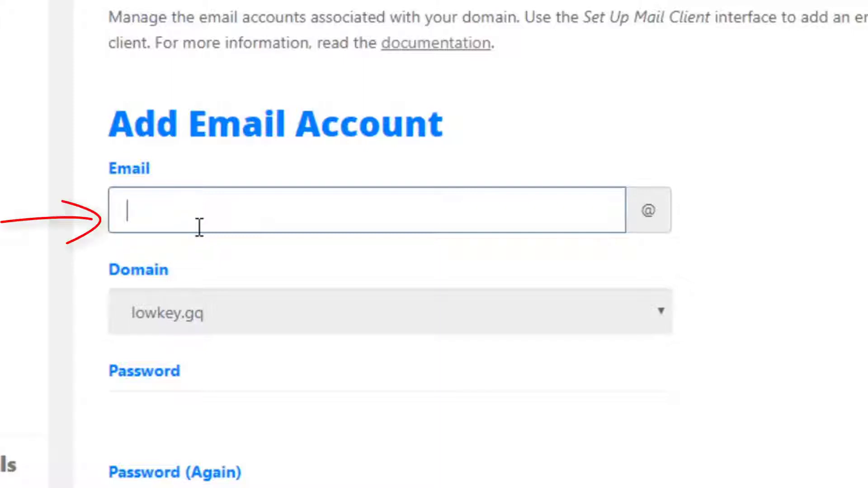
{"action": "left_click", "coordinate": [663, 314]}
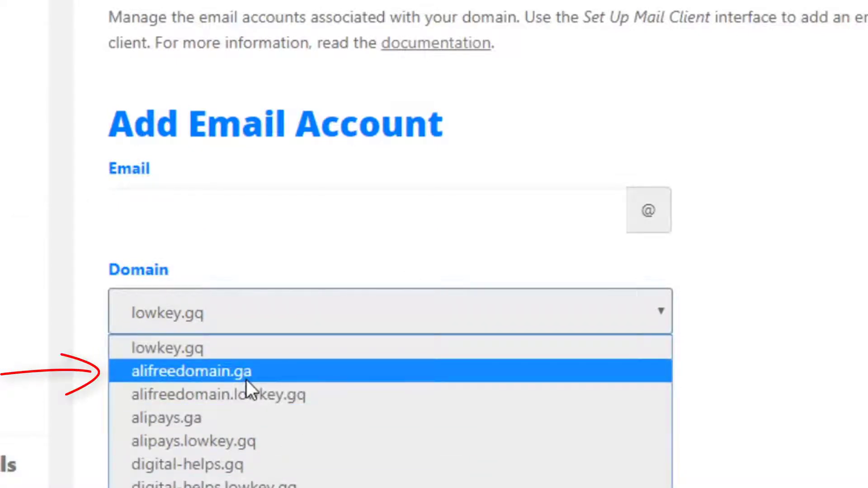
{"action": "left_click", "coordinate": [192, 379]}
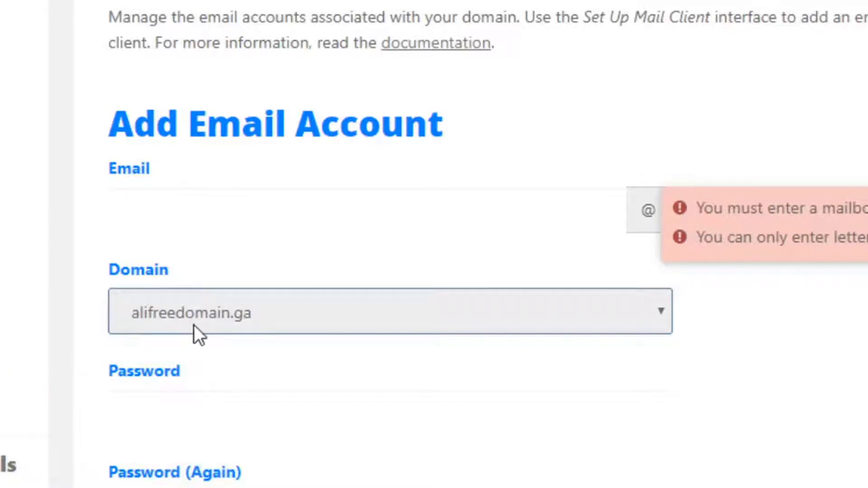
{"action": "left_click", "coordinate": [213, 213]}
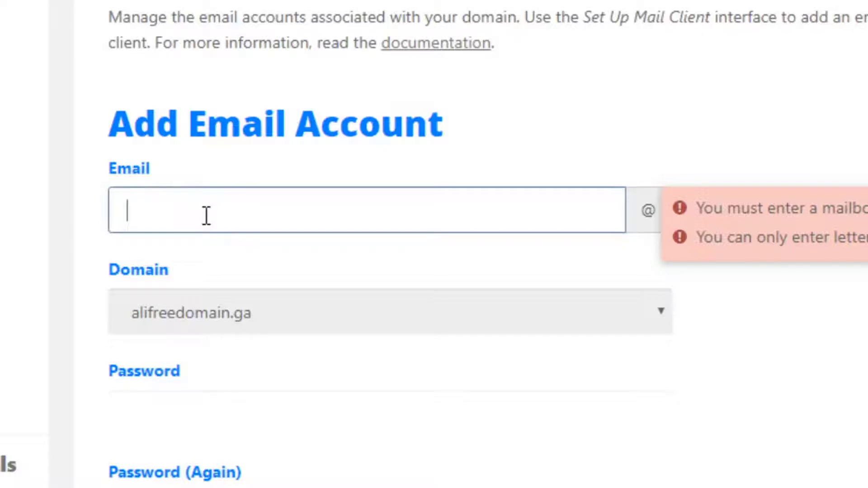
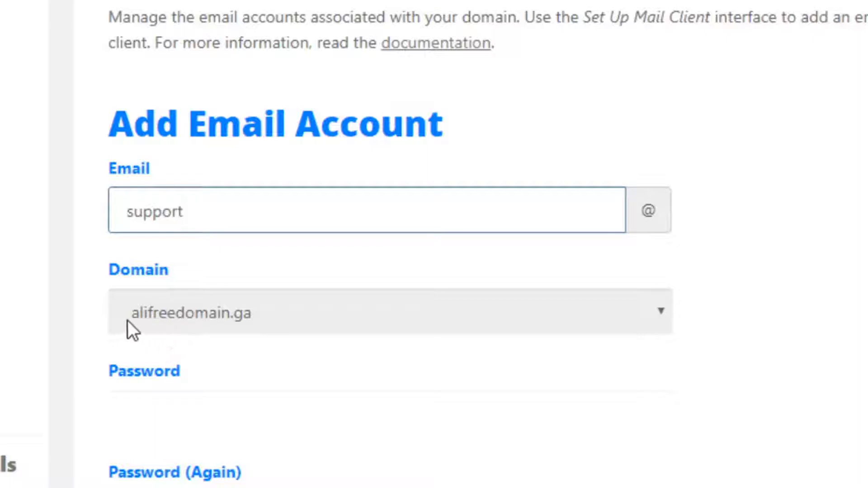
{"action": "left_click", "coordinate": [270, 250]}
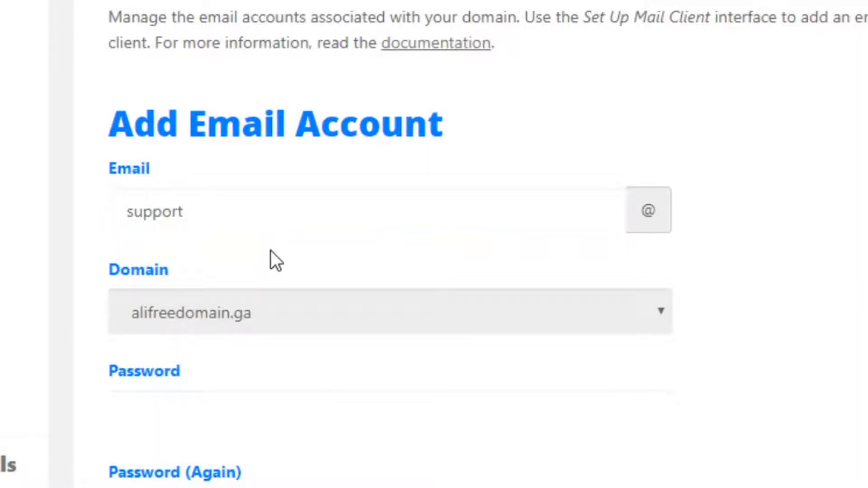
Enter the account password, choose an Unlimited quota and create the account.
{"action": "scroll", "coordinate": [271, 250], "scroll_direction": "down", "scroll_amount": 2}
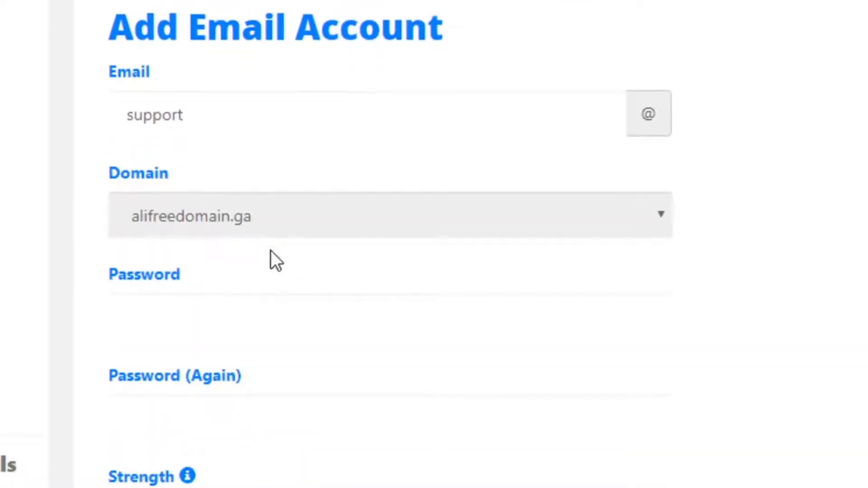
{"action": "left_click", "coordinate": [147, 315]}
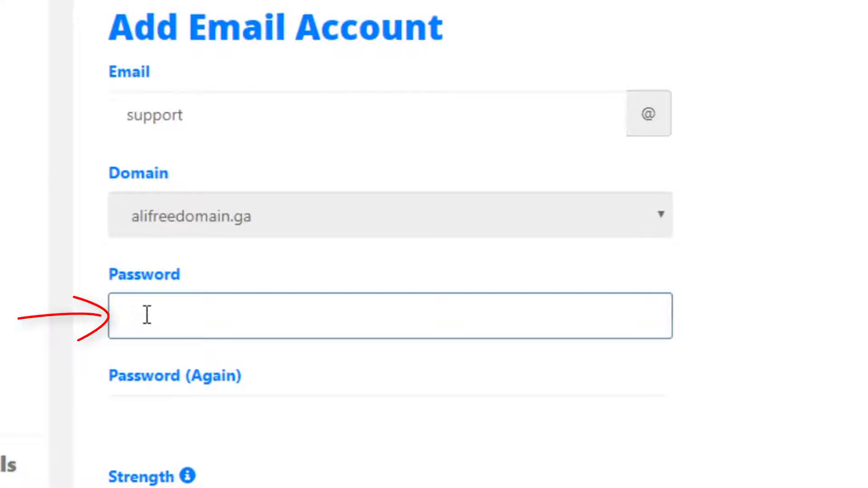
{"action": "type", "text": "a"}
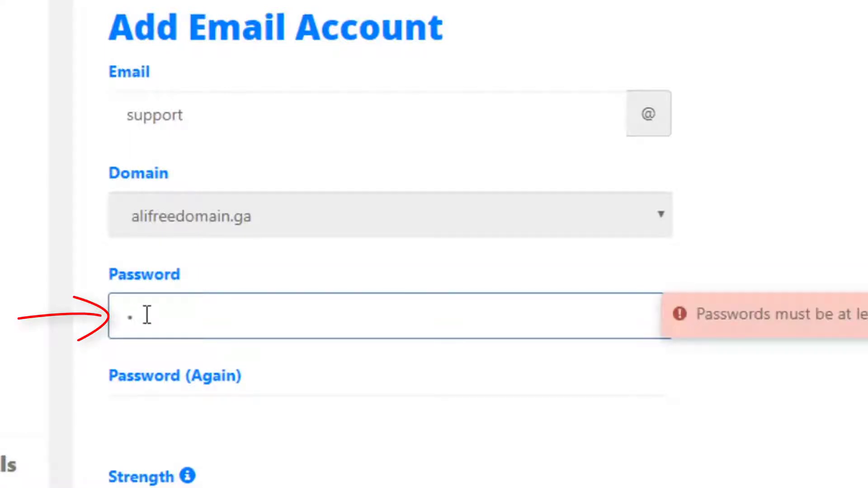
{"action": "key", "text": "BackSpace"}
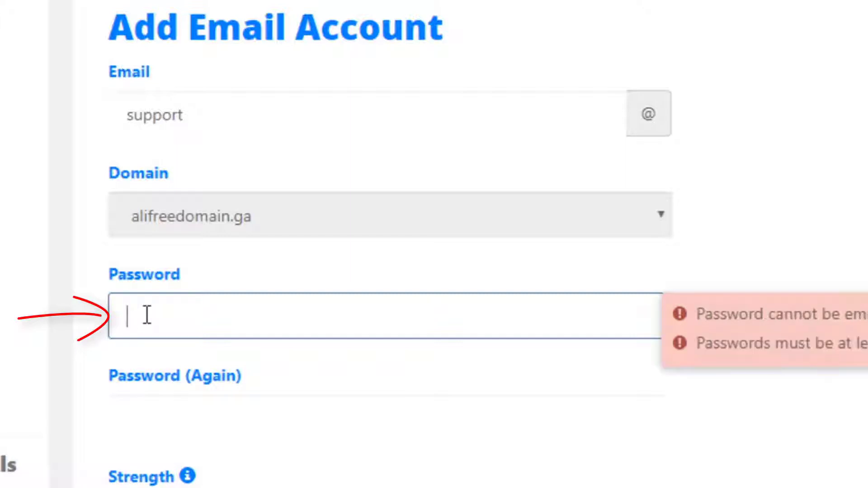
{"action": "type", "text": "aaaaaaaa"}
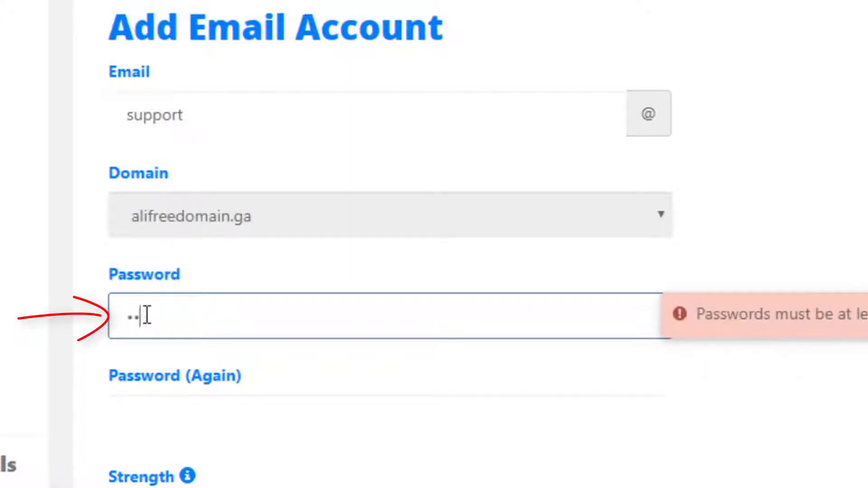
{"action": "key", "text": "Tab"}
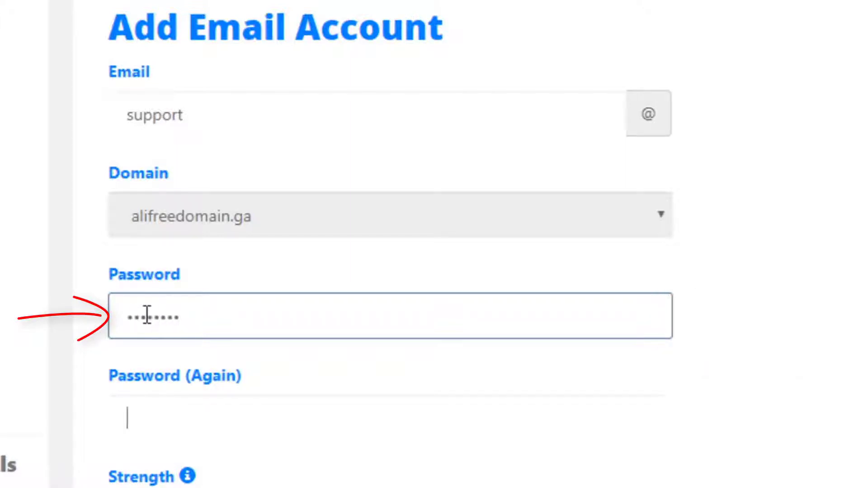
{"action": "type", "text": "aaaaaaaa"}
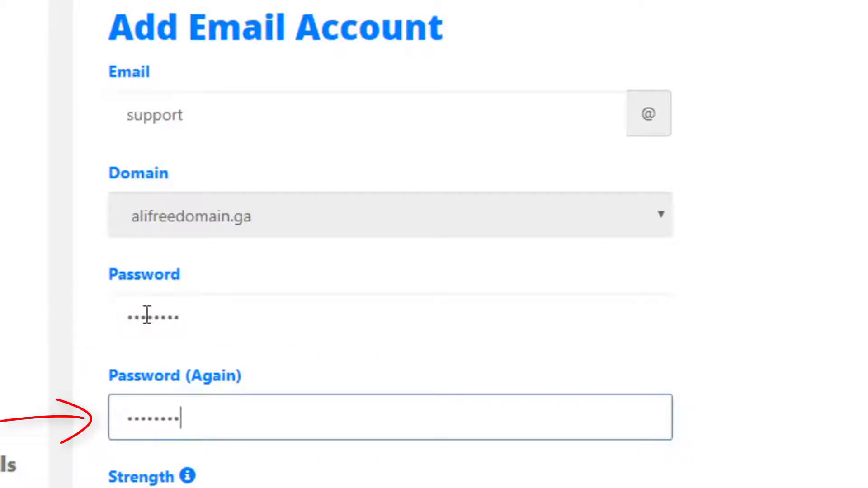
{"action": "scroll", "coordinate": [147, 315], "scroll_direction": "down", "scroll_amount": 5}
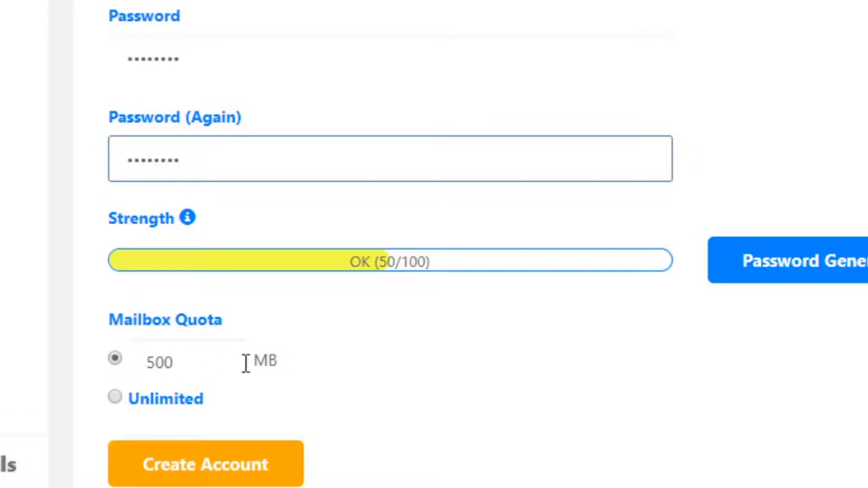
{"action": "left_click", "coordinate": [116, 396]}
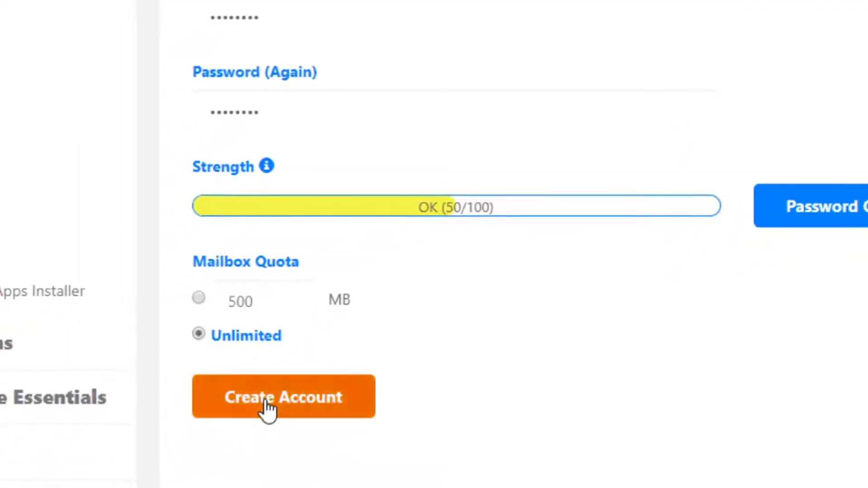
{"action": "left_click", "coordinate": [267, 409]}
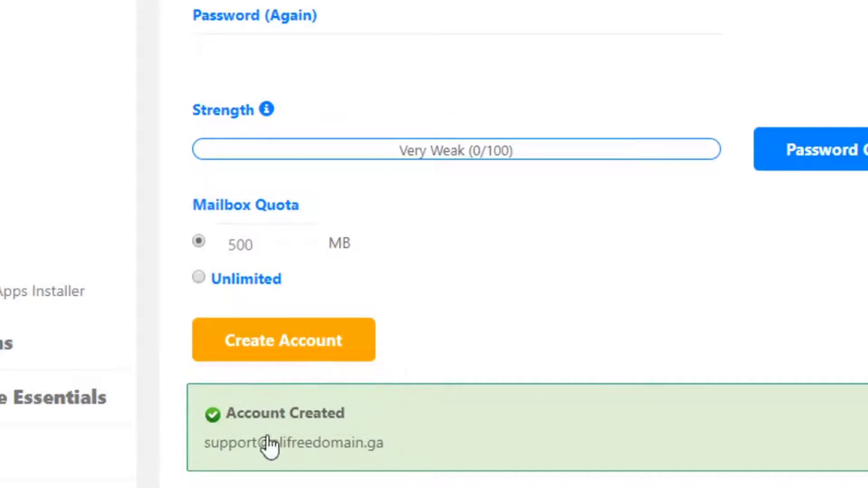
{"action": "left_click_drag", "start_coordinate": [206, 446], "coordinate": [398, 452]}
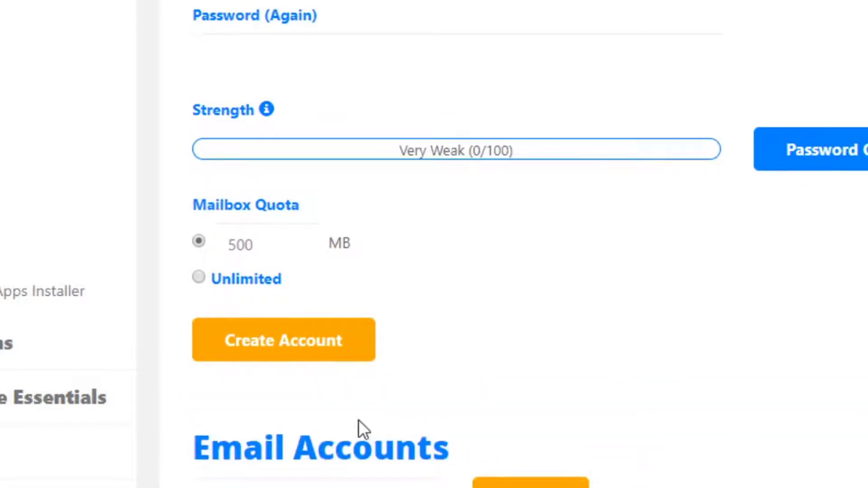
{"action": "scroll", "coordinate": [359, 429], "scroll_direction": "down", "scroll_amount": 2}
{"action": "scroll", "coordinate": [359, 425], "scroll_direction": "down", "scroll_amount": 2}
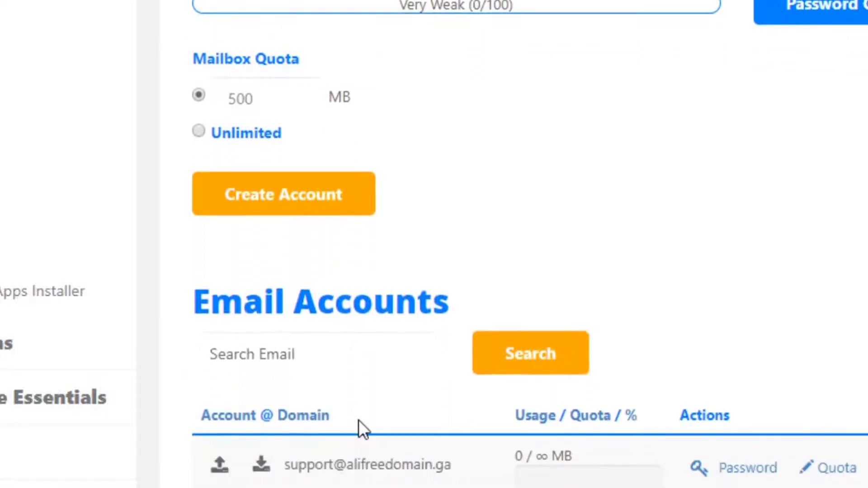
{"action": "left_click_drag", "start_coordinate": [286, 465], "coordinate": [452, 462]}
{"action": "key", "text": "ctrl+c"}
{"action": "right_click", "coordinate": [449, 461]}
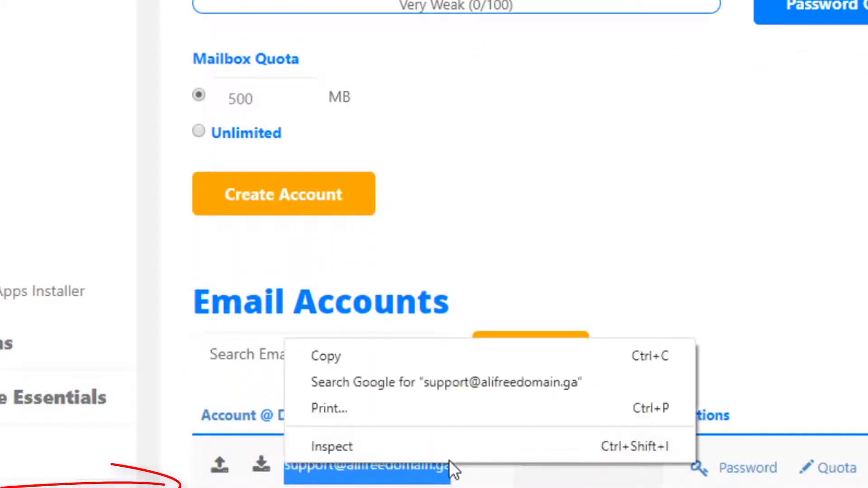
{"action": "left_click", "coordinate": [436, 361]}
{"action": "left_click", "coordinate": [666, 257]}
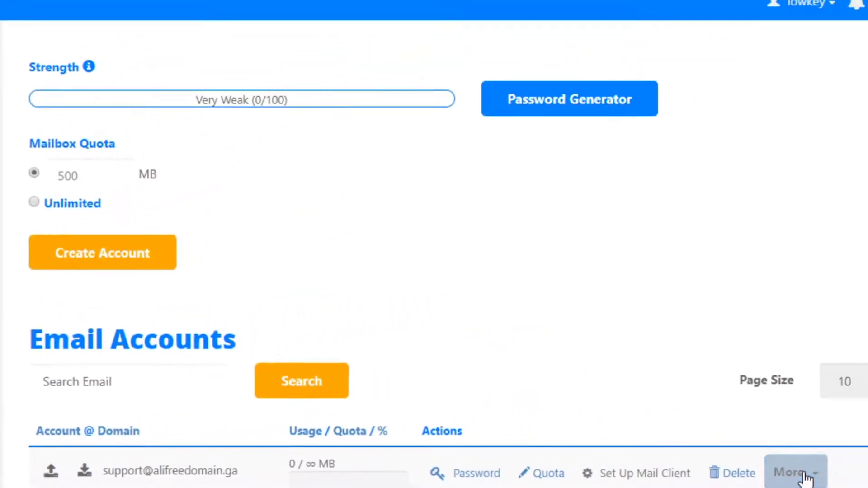
Open the More actions list for the support account, then dismiss it.
{"action": "left_click", "coordinate": [803, 474]}
{"action": "scroll", "coordinate": [854, 403], "scroll_direction": "down", "scroll_amount": 4}
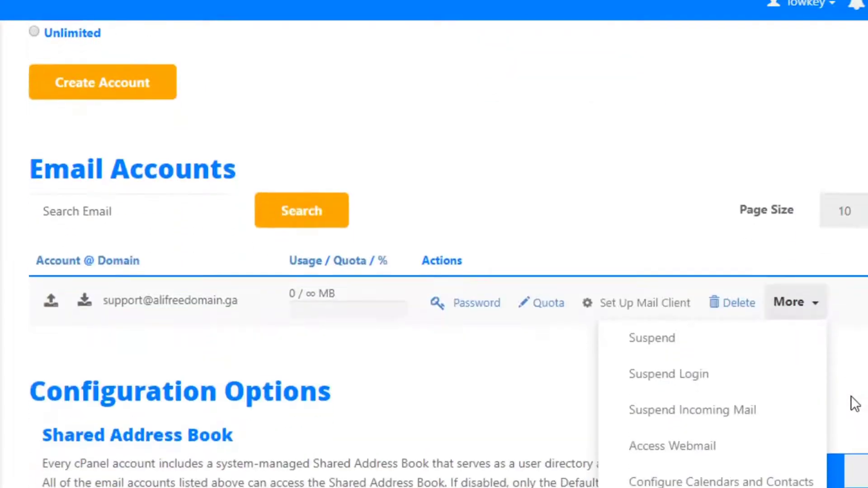
{"action": "scroll", "coordinate": [851, 397], "scroll_direction": "down", "scroll_amount": 1}
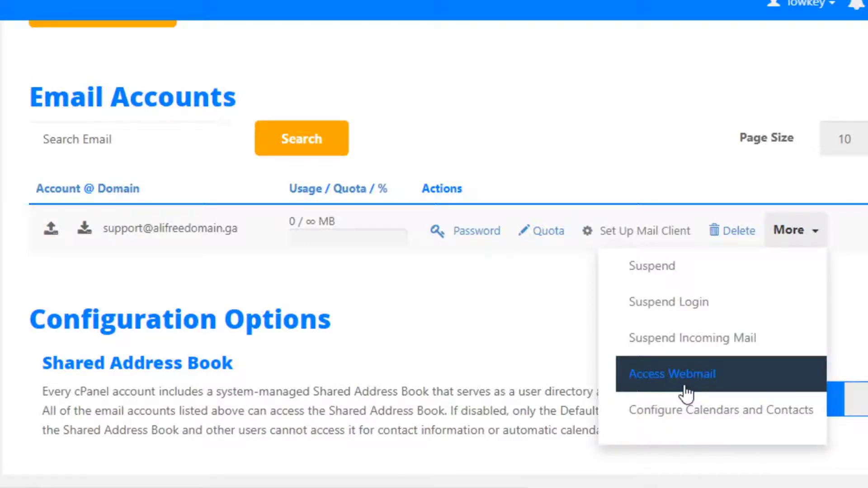
{"action": "left_click", "coordinate": [468, 268]}
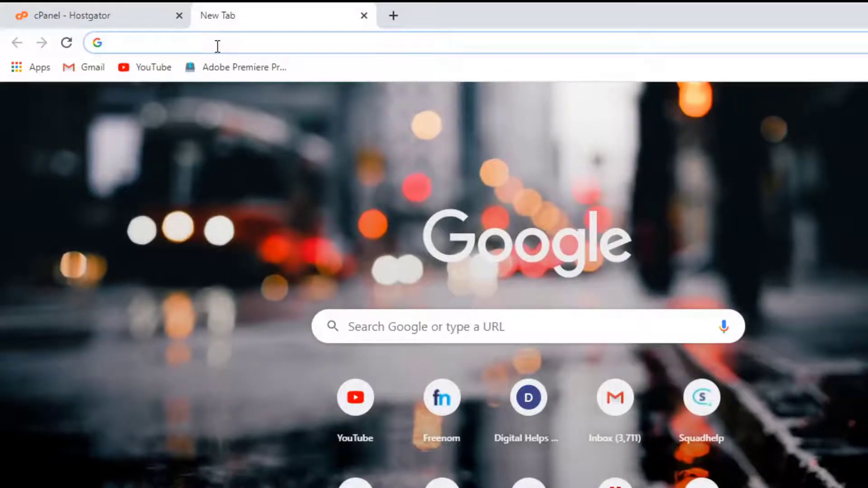
Load gmail.com in the new tab and open the Settings gear menu.
{"action": "type", "text": "gmail.com"}
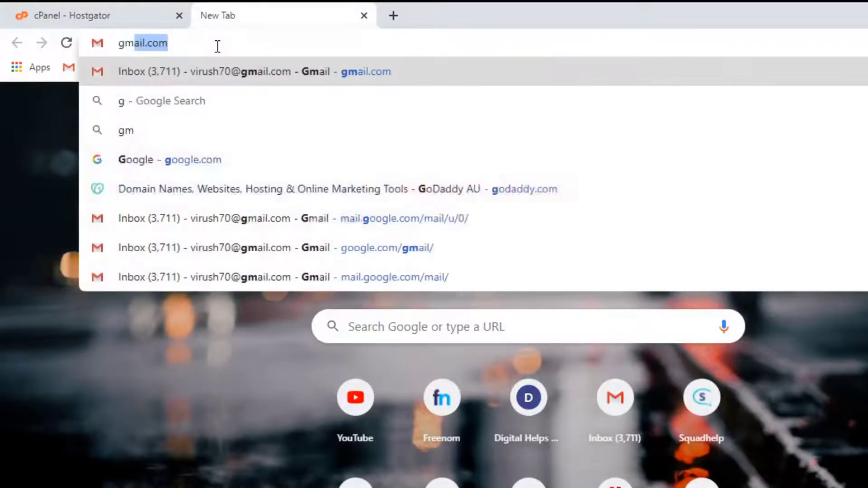
{"action": "key", "text": "Return"}
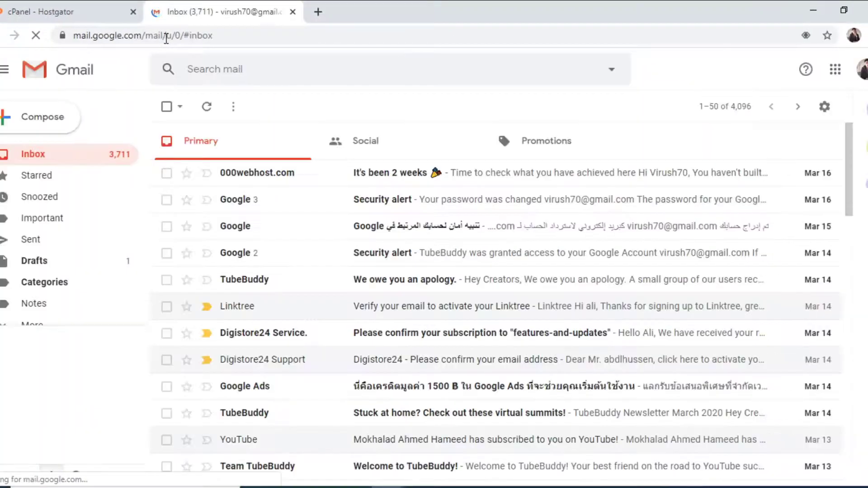
{"action": "left_click", "coordinate": [825, 108]}
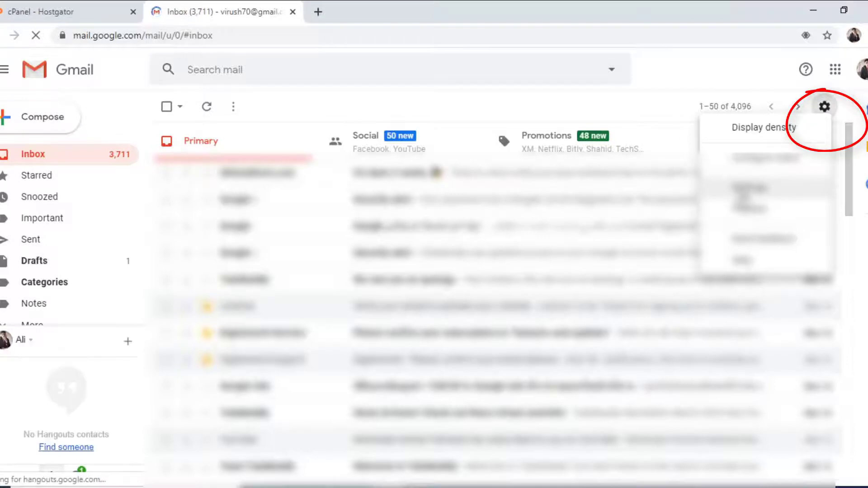
Choose See all settings, then go to the Accounts and Import tab.
{"action": "left_click", "coordinate": [743, 194]}
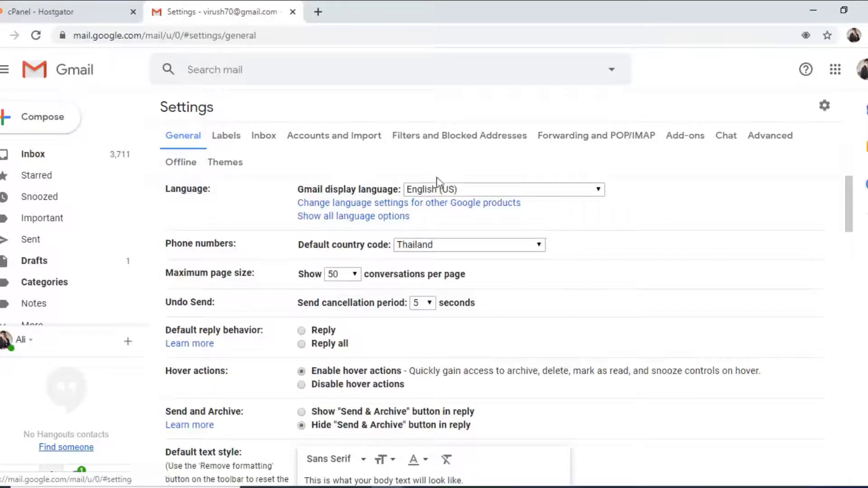
{"action": "left_click", "coordinate": [314, 144]}
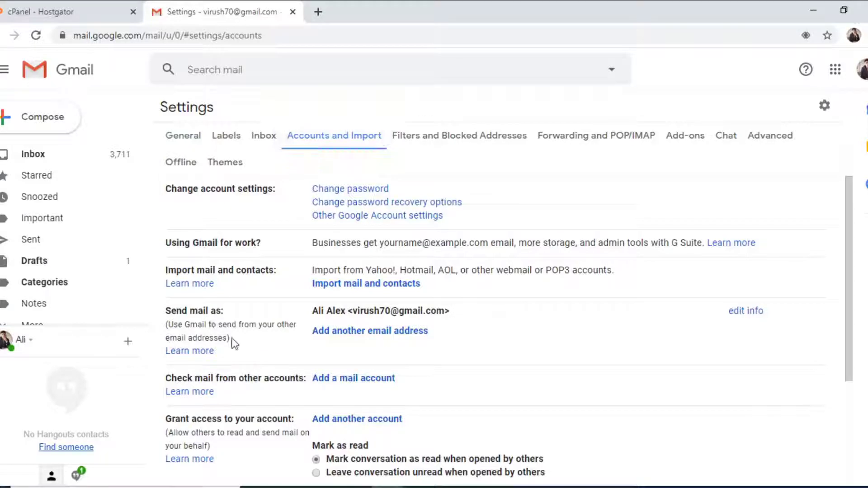
{"action": "scroll", "coordinate": [257, 376], "scroll_direction": "down", "scroll_amount": 2}
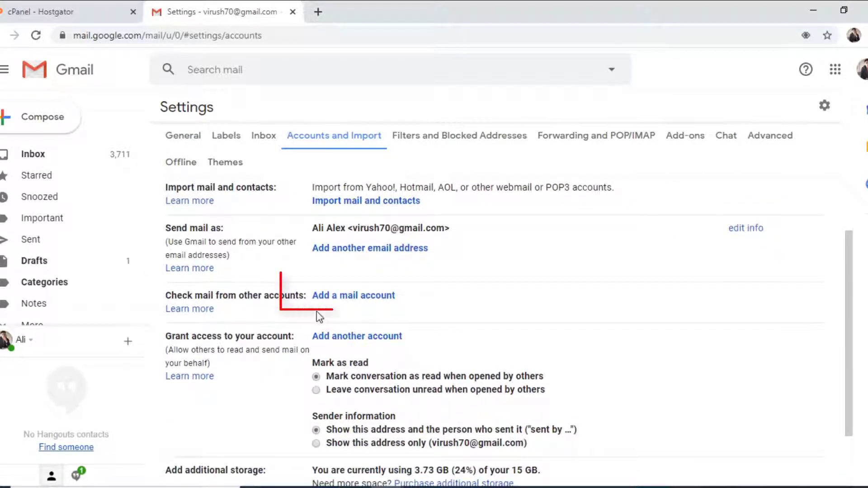
{"action": "left_click_drag", "start_coordinate": [317, 310], "coordinate": [324, 301]}
{"action": "left_click", "coordinate": [338, 315]}
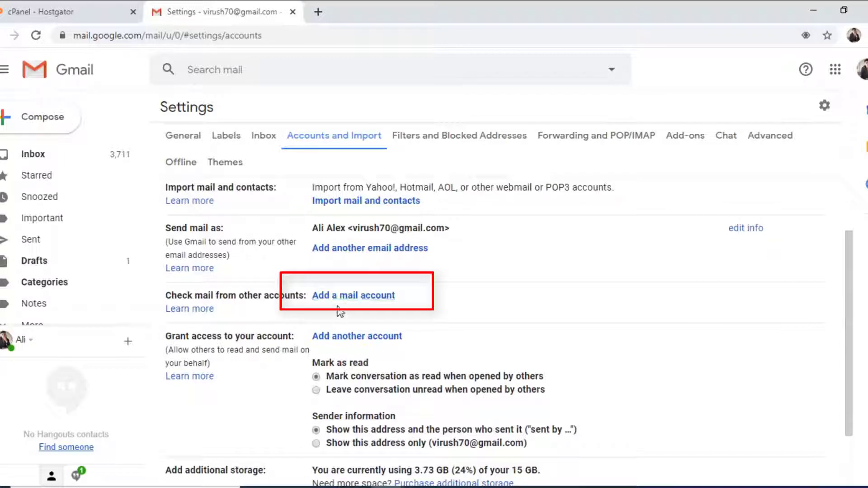
{"action": "left_click", "coordinate": [338, 299]}
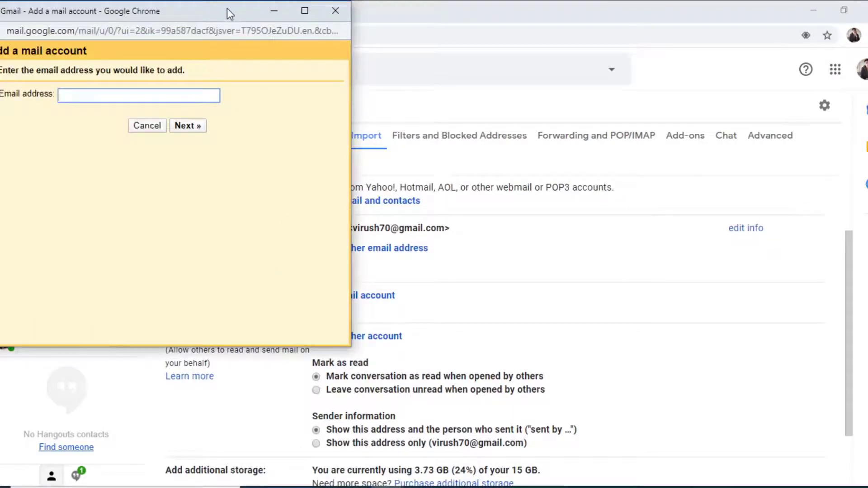
{"action": "left_click_drag", "start_coordinate": [227, 8], "coordinate": [512, 65]}
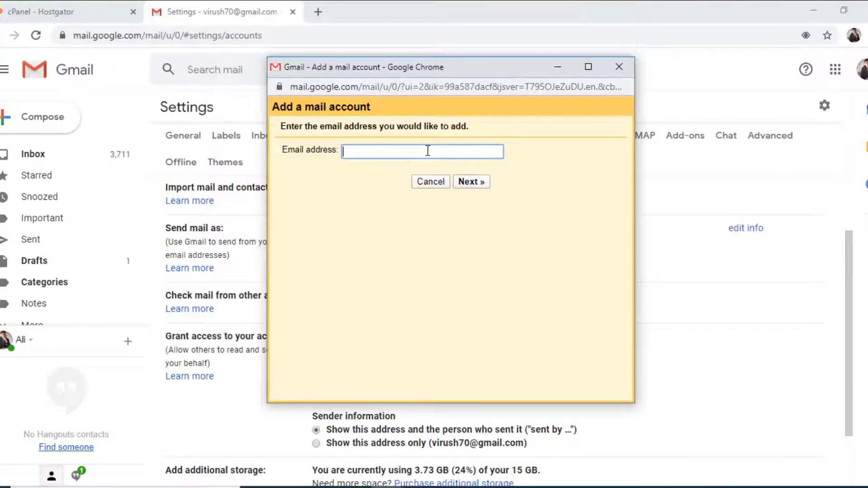
{"action": "key", "text": "ctrl+v"}
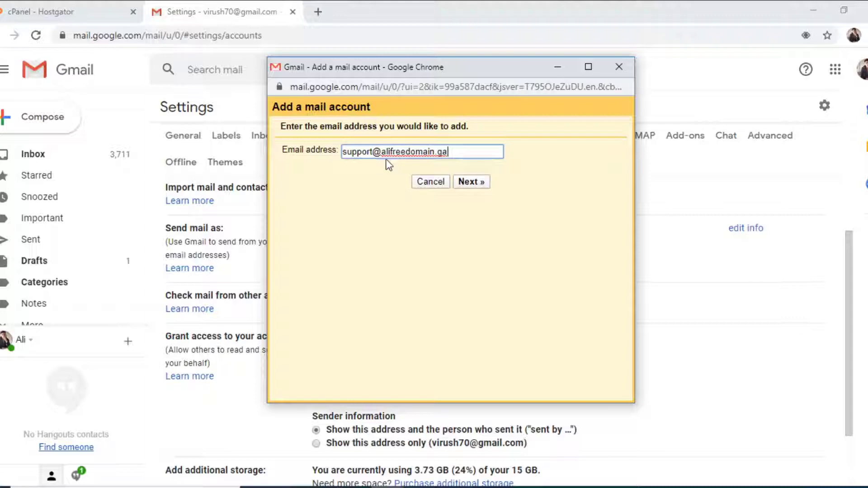
{"action": "left_click", "coordinate": [475, 183]}
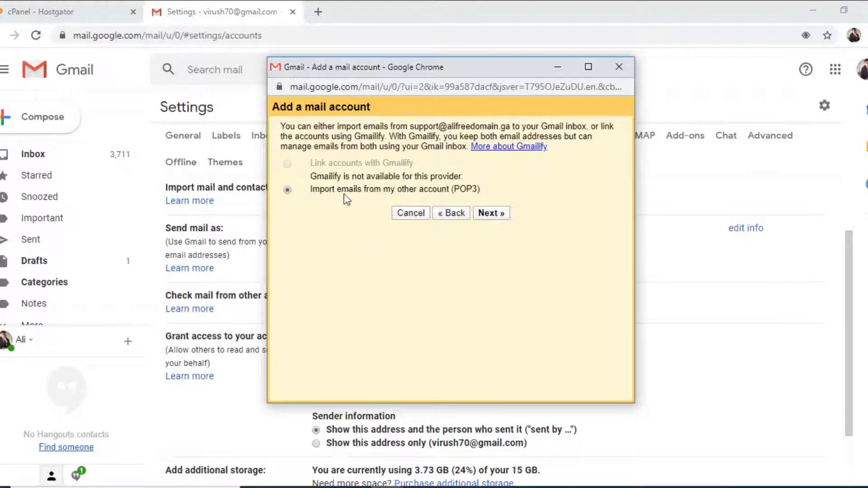
{"action": "triple_click", "coordinate": [327, 192]}
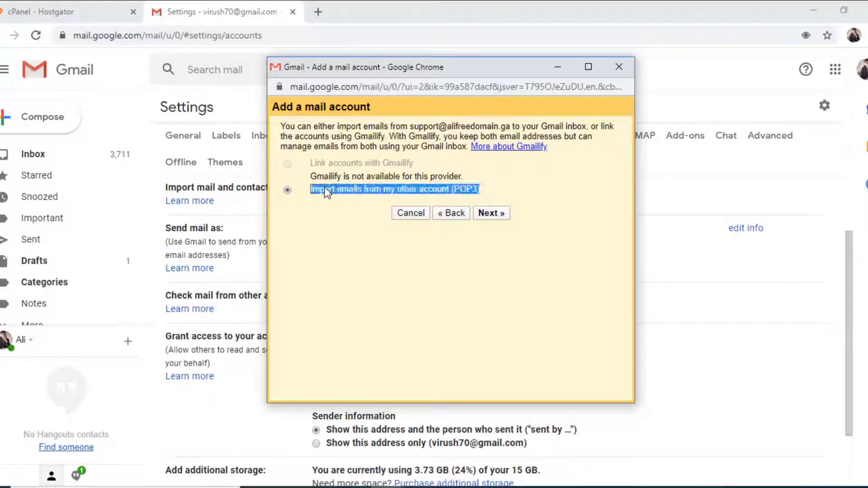
{"action": "left_click", "coordinate": [319, 235]}
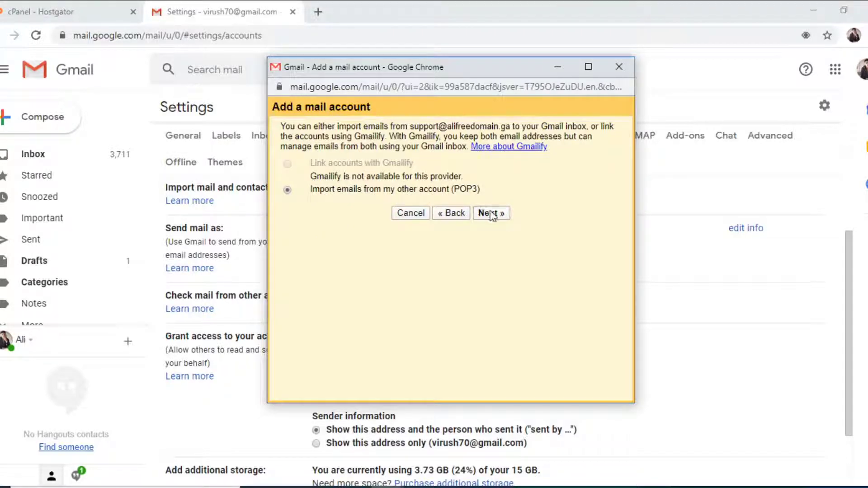
{"action": "left_click", "coordinate": [490, 214]}
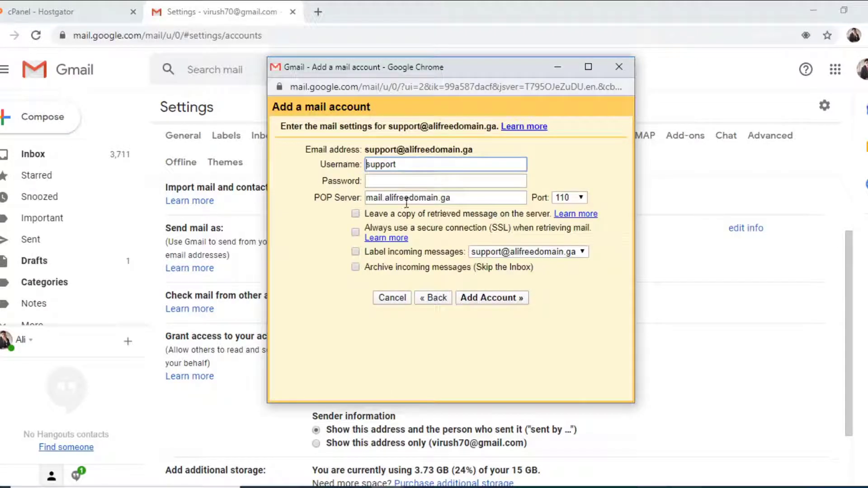
{"action": "left_click", "coordinate": [402, 165]}
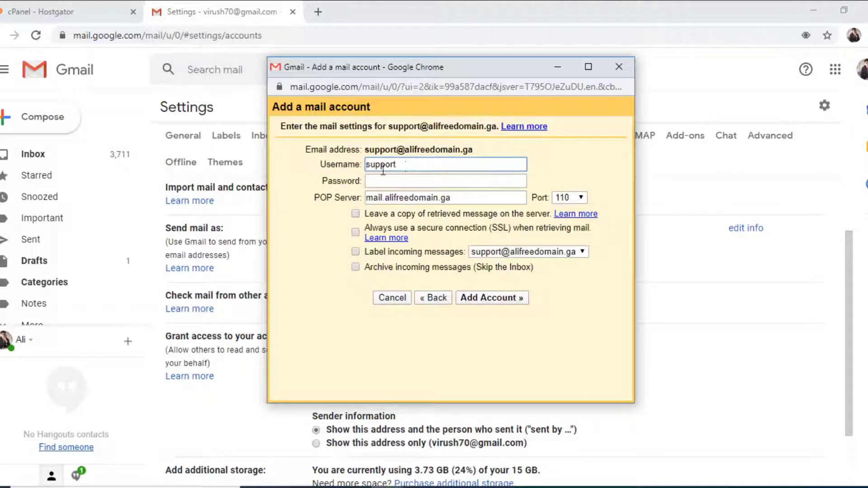
{"action": "double_click", "coordinate": [396, 165]}
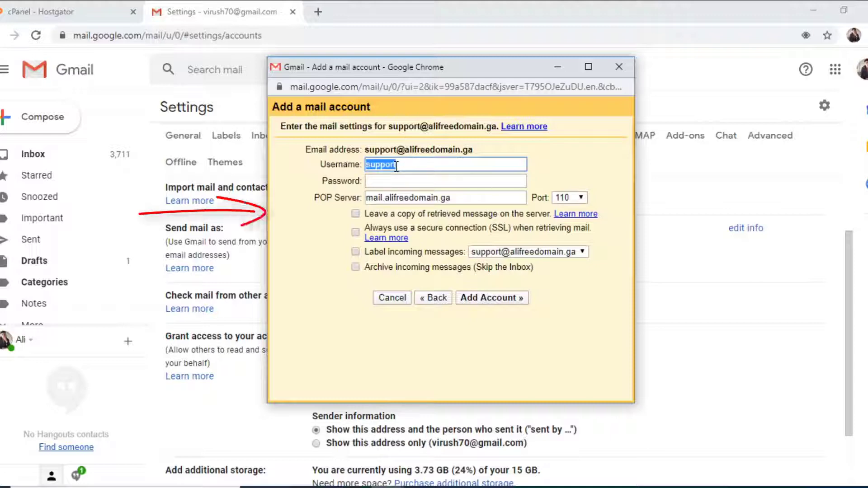
{"action": "left_click", "coordinate": [397, 166]}
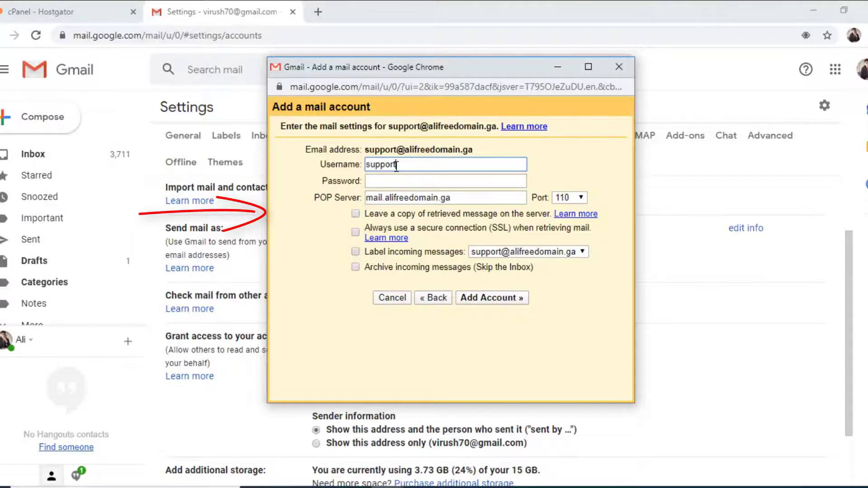
{"action": "left_click_drag", "start_coordinate": [365, 150], "coordinate": [486, 130]}
{"action": "key", "text": "ctrl+c"}
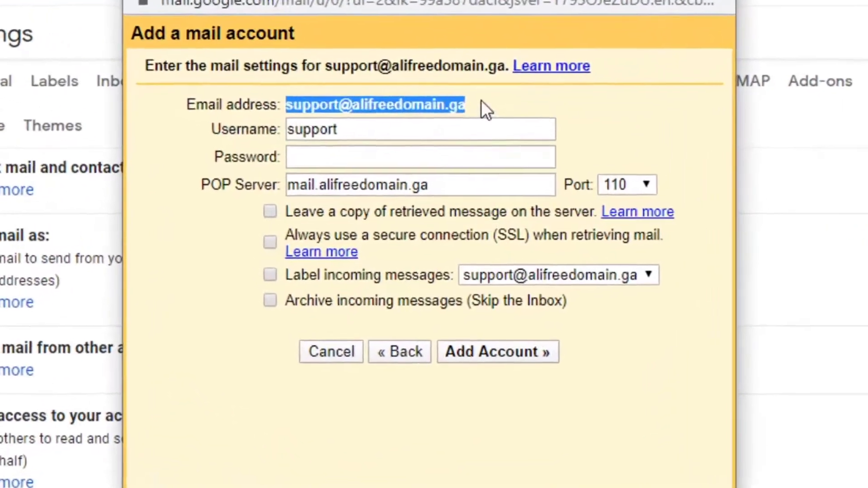
{"action": "left_click", "coordinate": [397, 124]}
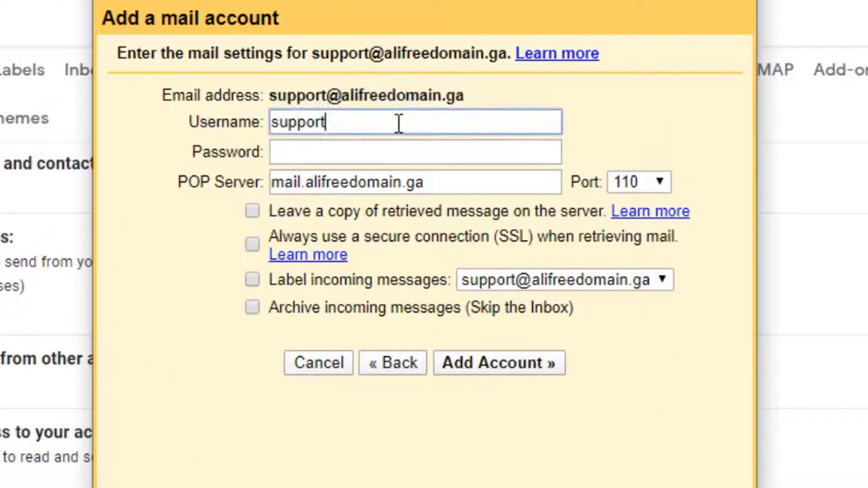
{"action": "double_click", "coordinate": [399, 123]}
{"action": "key", "text": "ctrl+v"}
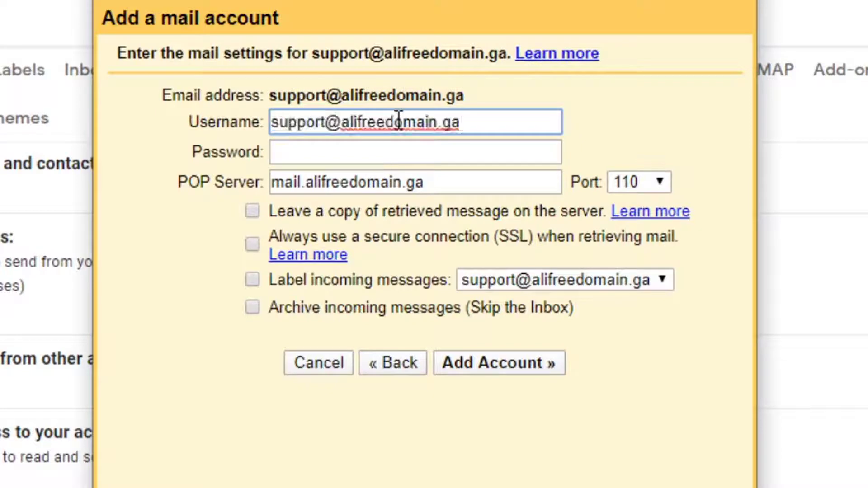
Enter the mailbox password, leave the POP port at 110 and check the page's security details.
{"action": "left_click", "coordinate": [357, 160]}
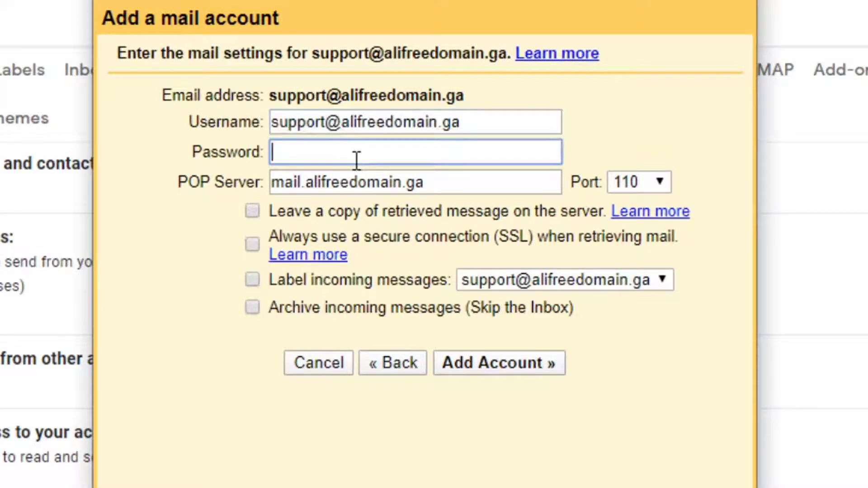
{"action": "type", "text": "•••••••••"}
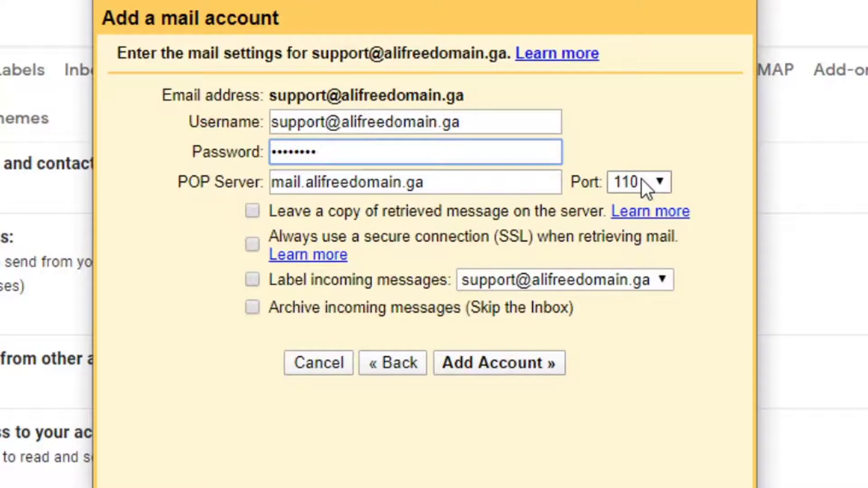
{"action": "left_click", "coordinate": [661, 182]}
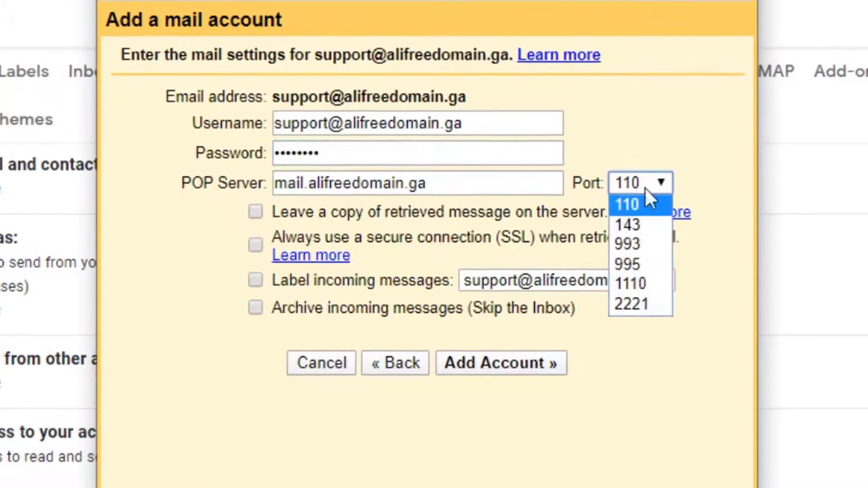
{"action": "left_click", "coordinate": [502, 241]}
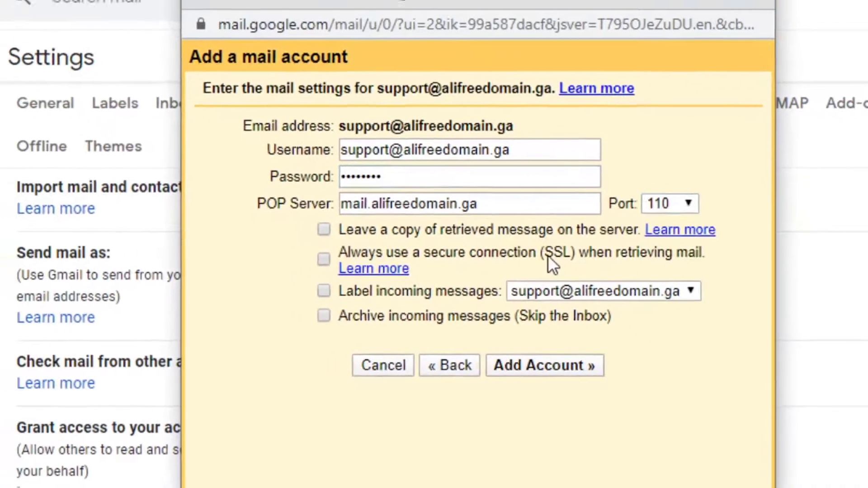
{"action": "double_click", "coordinate": [554, 253]}
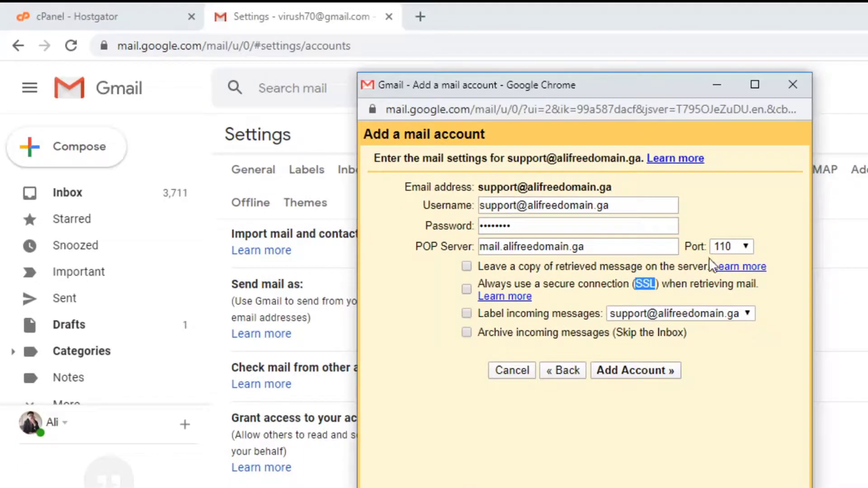
{"action": "left_click", "coordinate": [103, 46]}
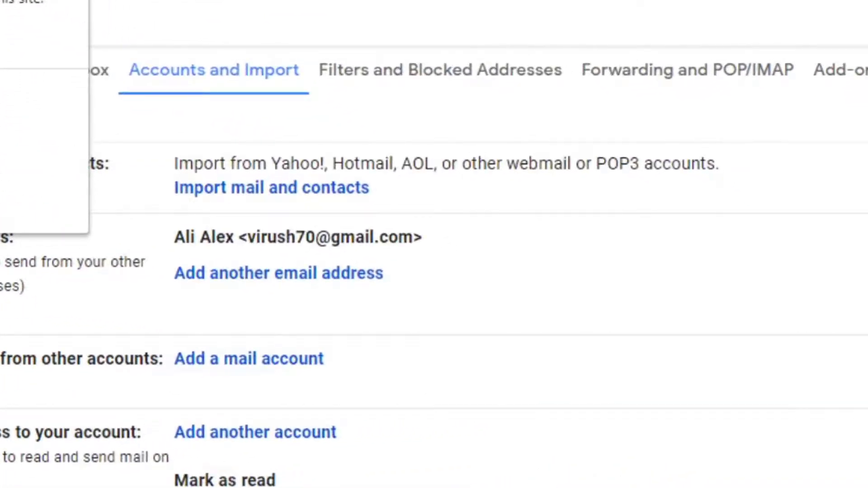
{"action": "key", "text": "Escape"}
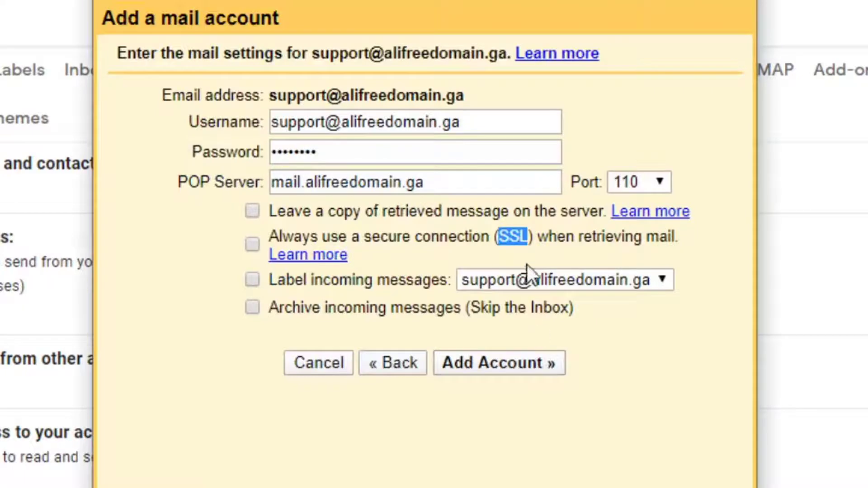
Keep POP port 110 and tick leaving a server copy and labelling incoming messages.
{"action": "left_click", "coordinate": [650, 183]}
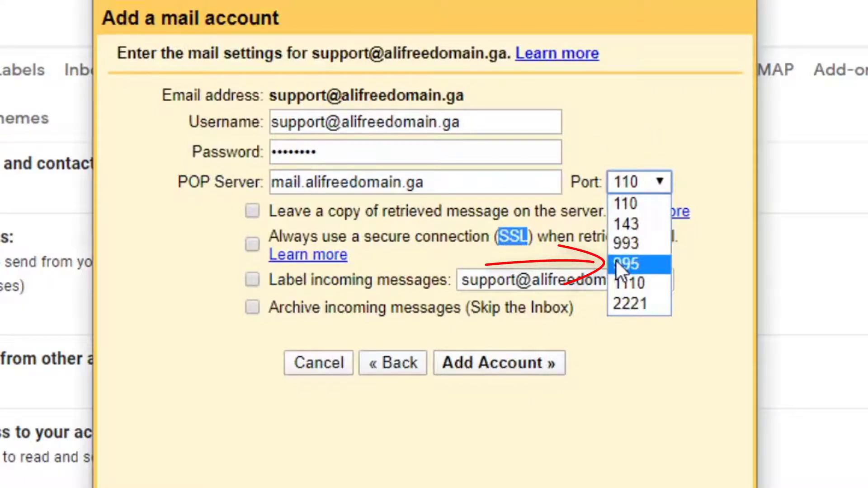
{"action": "left_click", "coordinate": [618, 194]}
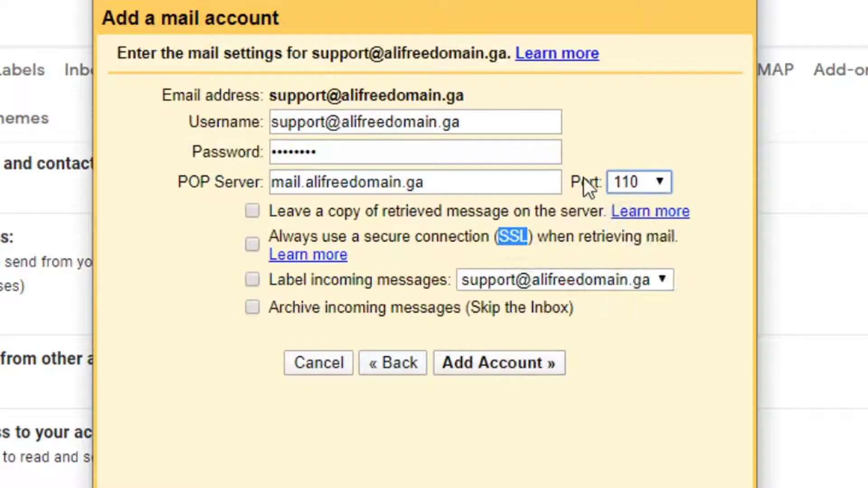
{"action": "left_click_drag", "start_coordinate": [568, 180], "coordinate": [653, 178]}
{"action": "left_click", "coordinate": [627, 148]}
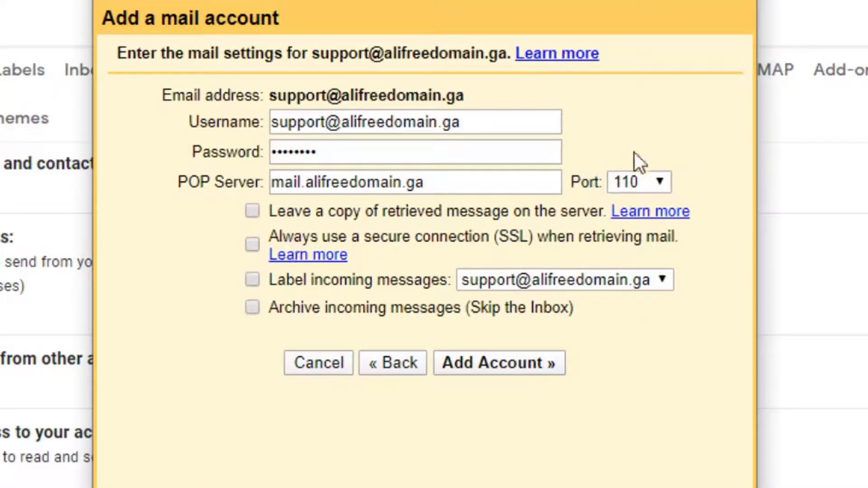
{"action": "left_click", "coordinate": [627, 182]}
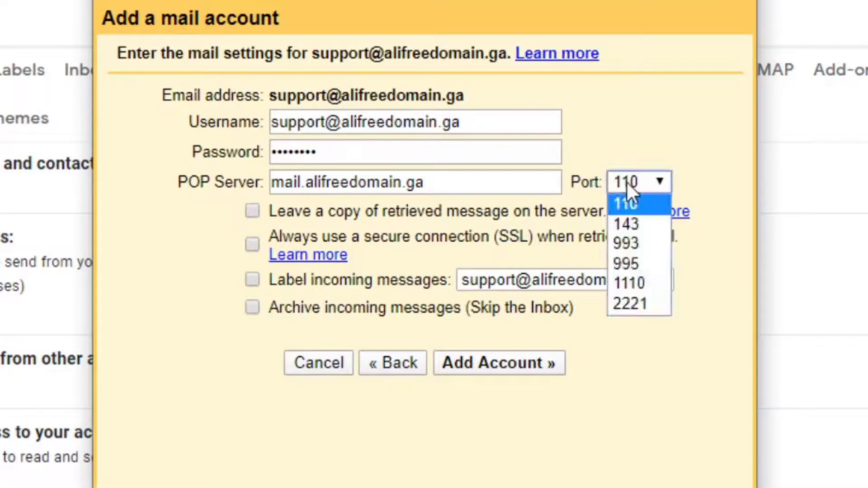
{"action": "left_click", "coordinate": [625, 208]}
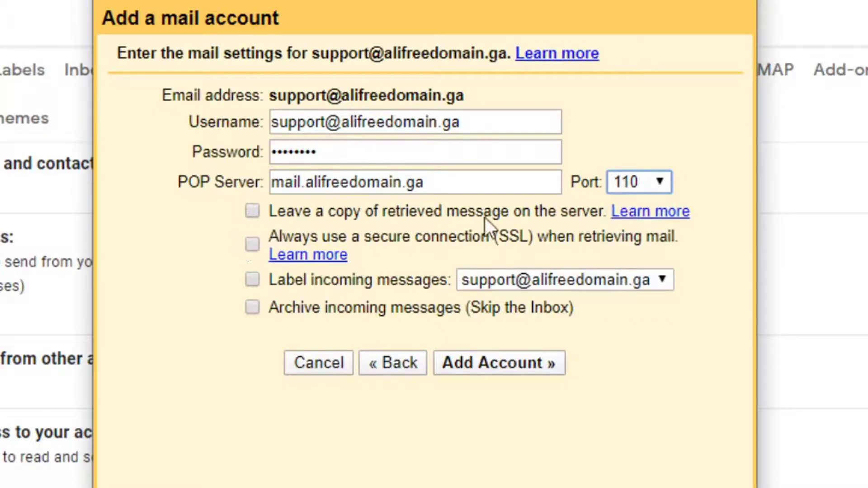
{"action": "left_click", "coordinate": [253, 244]}
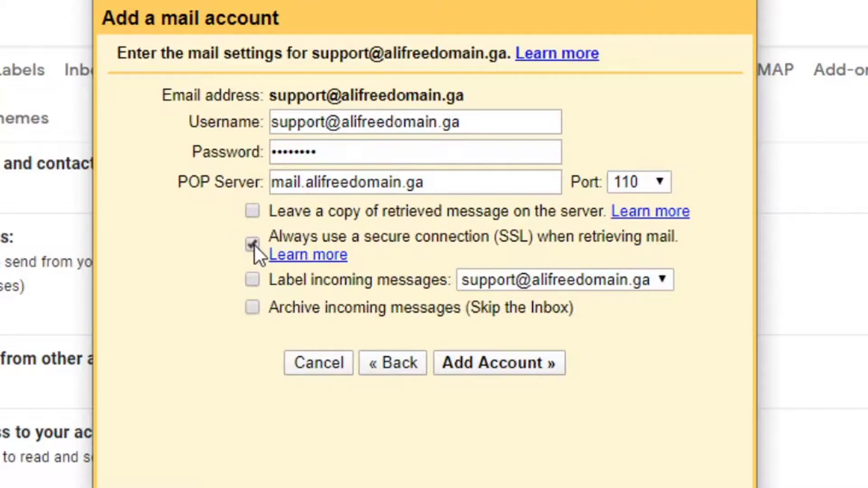
{"action": "left_click", "coordinate": [253, 284]}
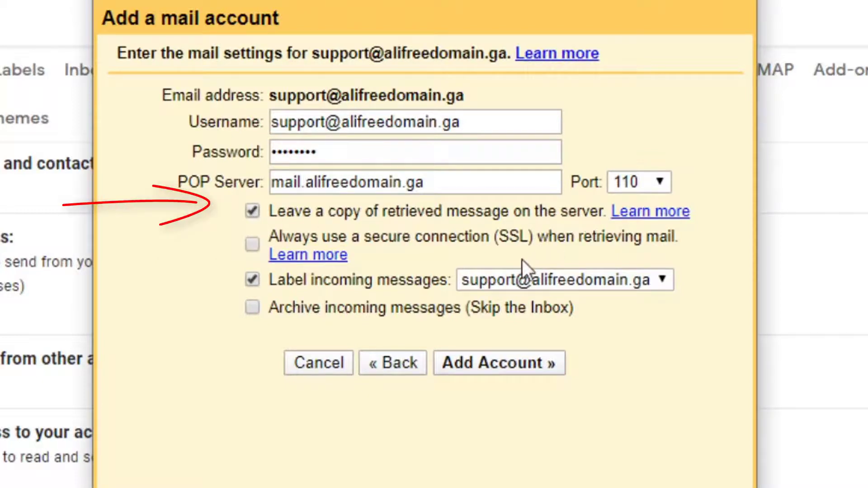
Add the POP3 account, also send mail from it, and use the full address as sender name.
{"action": "left_click", "coordinate": [508, 368]}
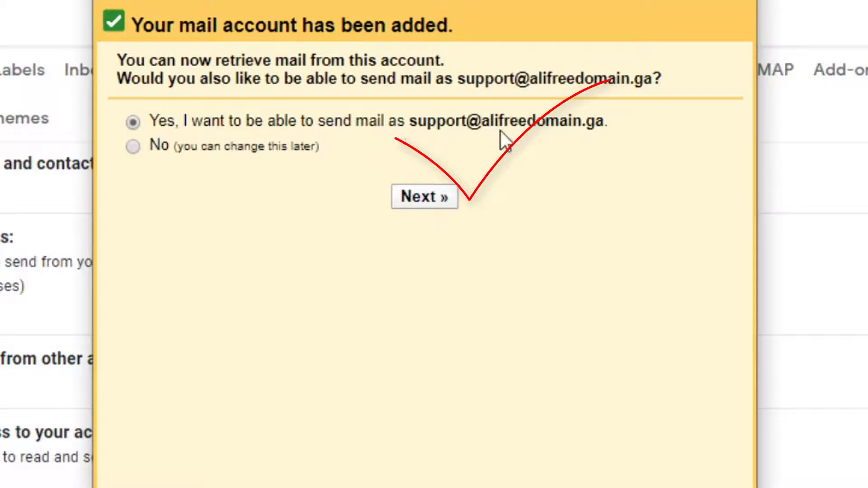
{"action": "left_click", "coordinate": [441, 201]}
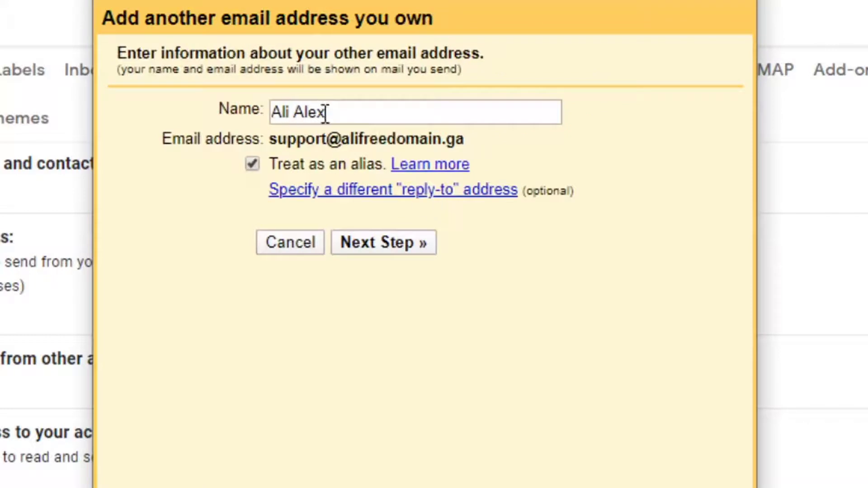
{"action": "left_click_drag", "start_coordinate": [326, 112], "coordinate": [225, 129]}
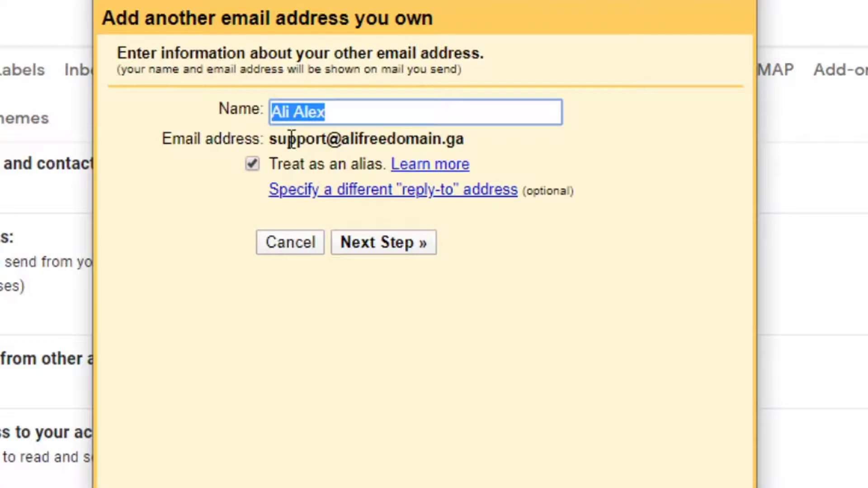
{"action": "key", "text": "ctrl+v"}
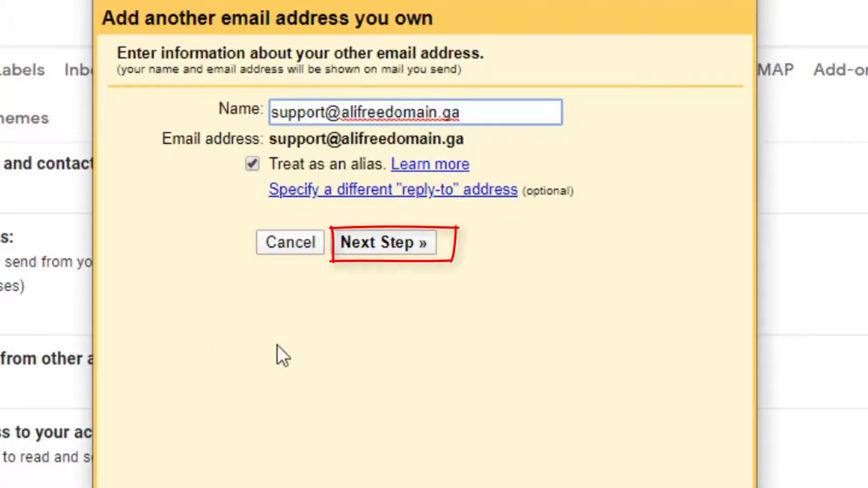
{"action": "left_click", "coordinate": [332, 340]}
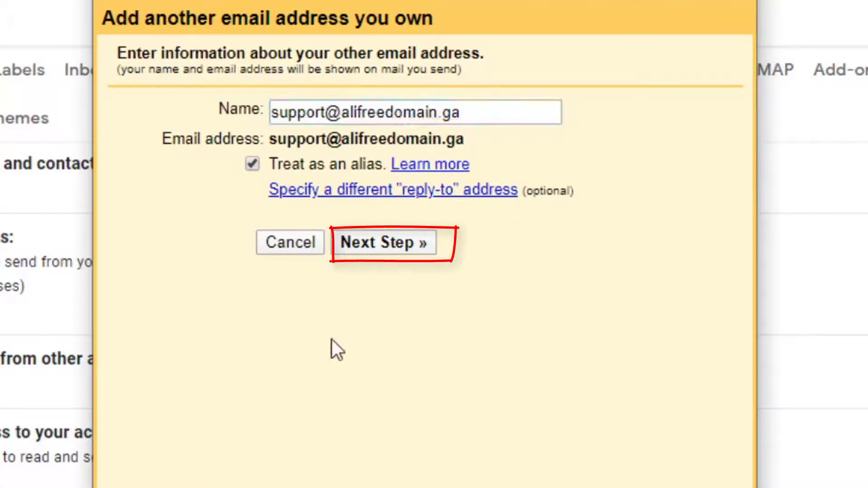
{"action": "left_click", "coordinate": [358, 248]}
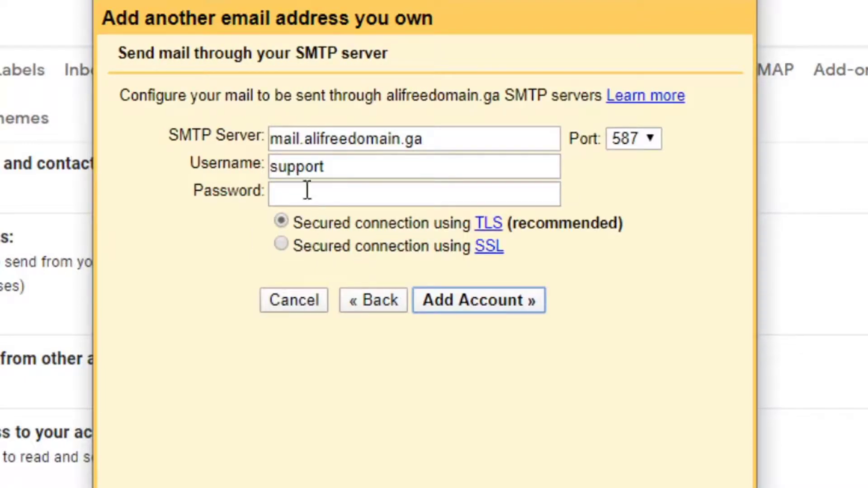
Replace the SMTP username with the full email address and enter the account password.
{"action": "double_click", "coordinate": [318, 167]}
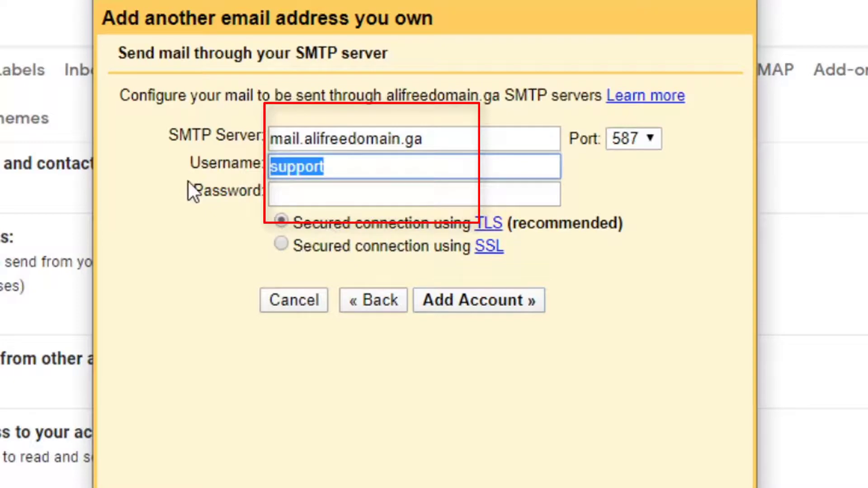
{"action": "key", "text": "ctrl+v"}
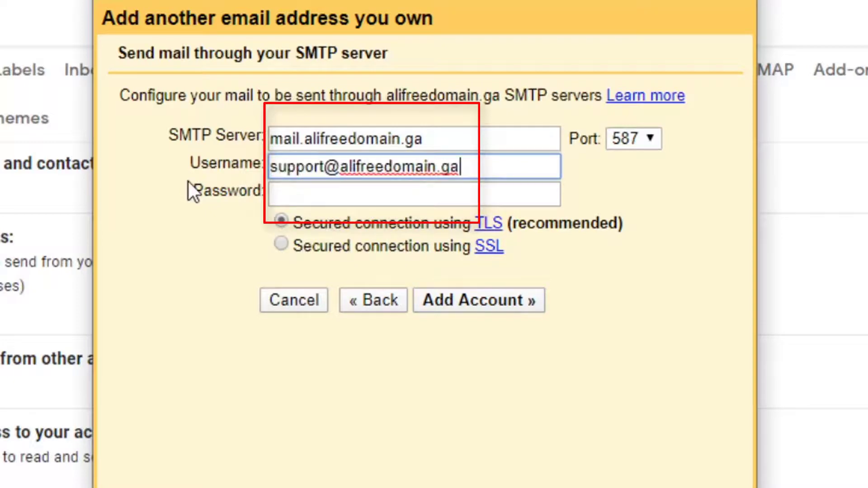
{"action": "left_click", "coordinate": [304, 197]}
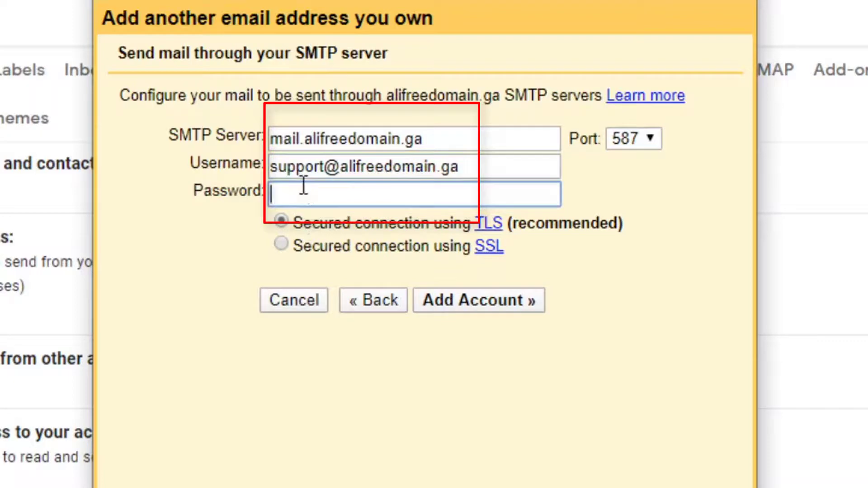
{"action": "type", "text": "••••••••"}
Keep SMTP server mail.alifreedomain.ga on port 587 with TLS and submit the account.
{"action": "double_click", "coordinate": [300, 141]}
{"action": "left_click", "coordinate": [303, 141]}
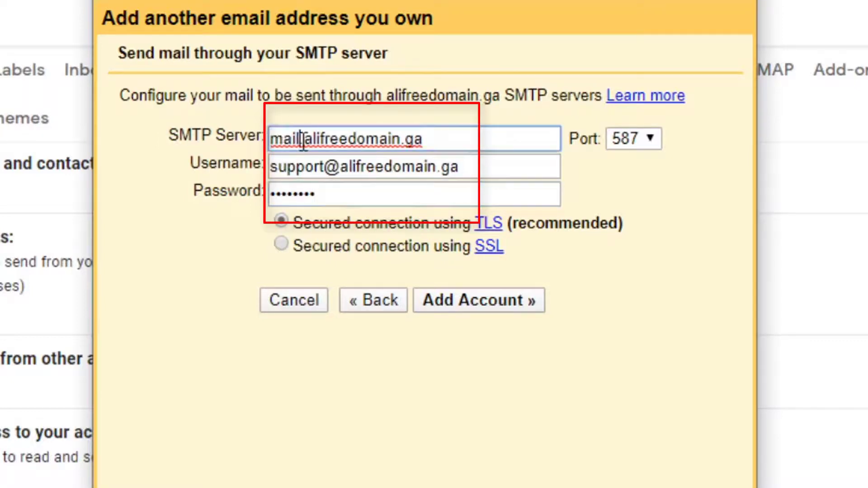
{"action": "left_click_drag", "start_coordinate": [305, 140], "coordinate": [426, 139]}
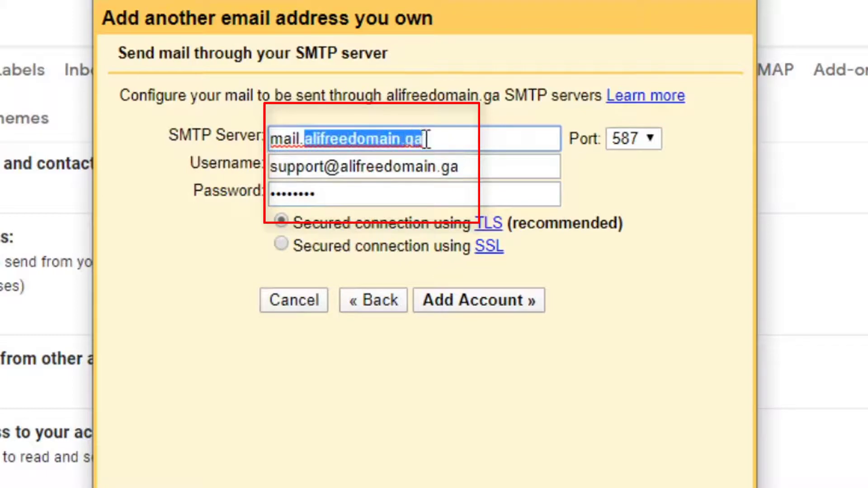
{"action": "left_click", "coordinate": [331, 139]}
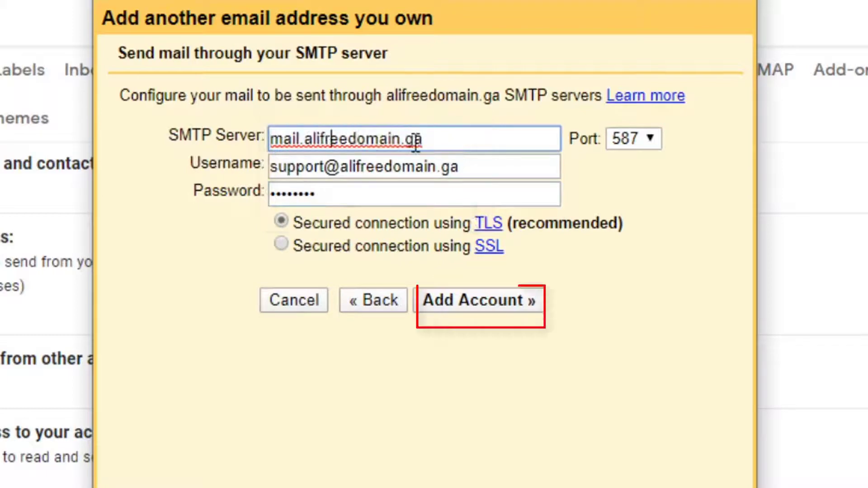
{"action": "left_click", "coordinate": [465, 420]}
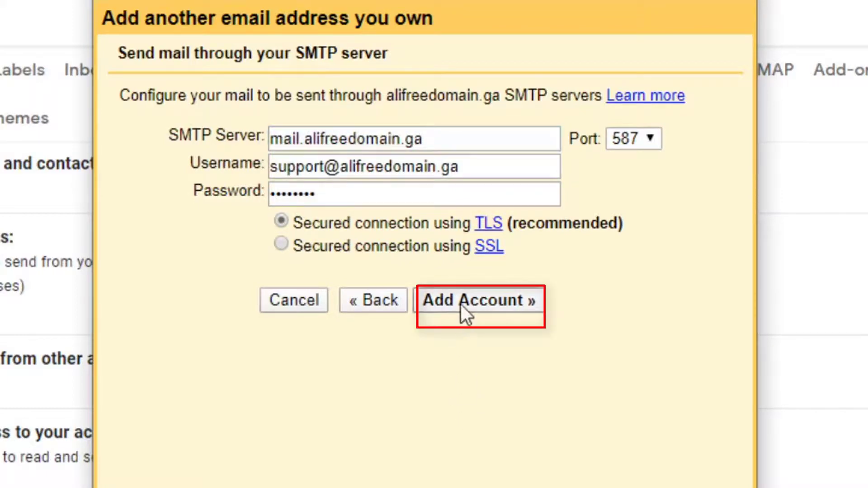
{"action": "left_click", "coordinate": [460, 304]}
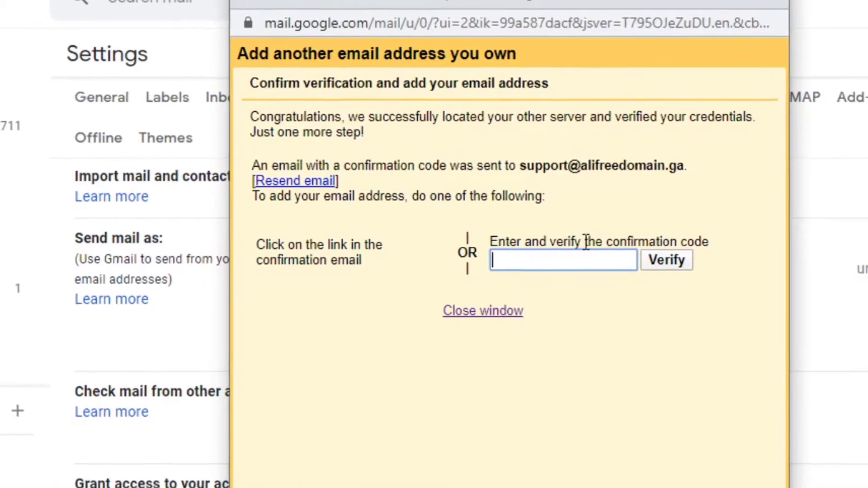
Move the confirmation window aside and bring the Gmail page back to view the new confirmation email.
{"action": "left_click_drag", "start_coordinate": [630, 6], "coordinate": [763, 25]}
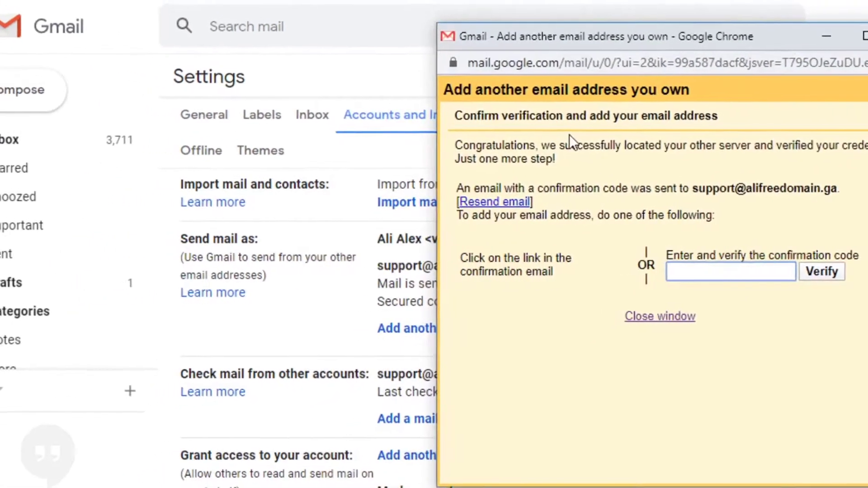
{"action": "left_click", "coordinate": [350, 316]}
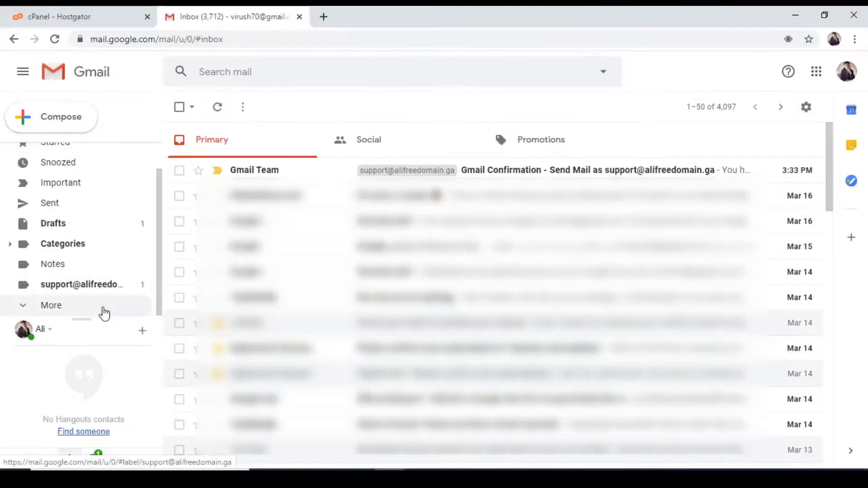
{"action": "scroll", "coordinate": [103, 312], "scroll_direction": "up", "scroll_amount": 1}
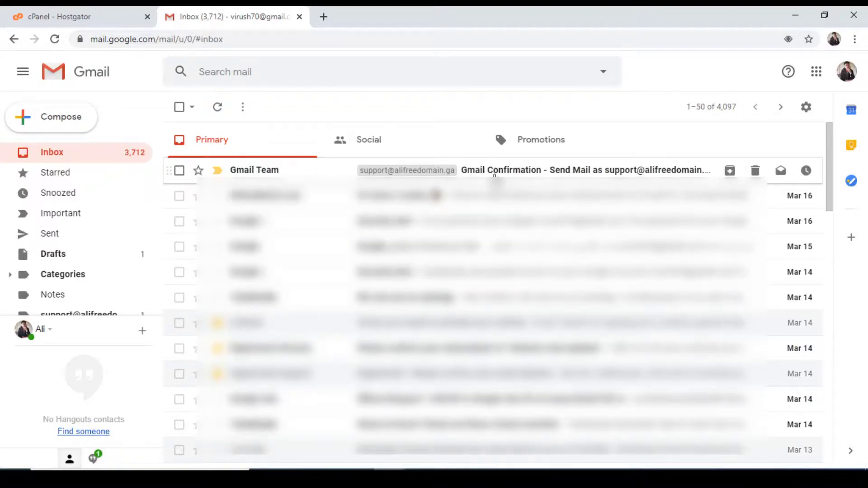
Open the Gmail Team confirmation email and highlight its confirmation code and link.
{"action": "left_click", "coordinate": [494, 176]}
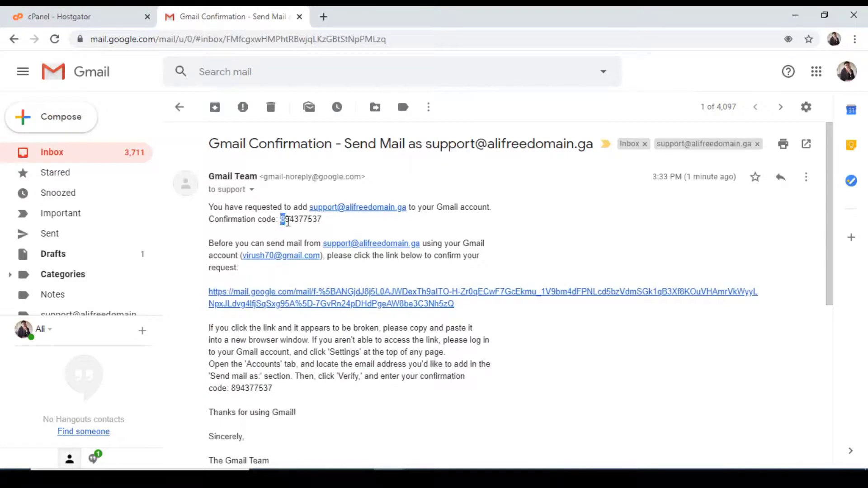
{"action": "triple_click", "coordinate": [321, 221]}
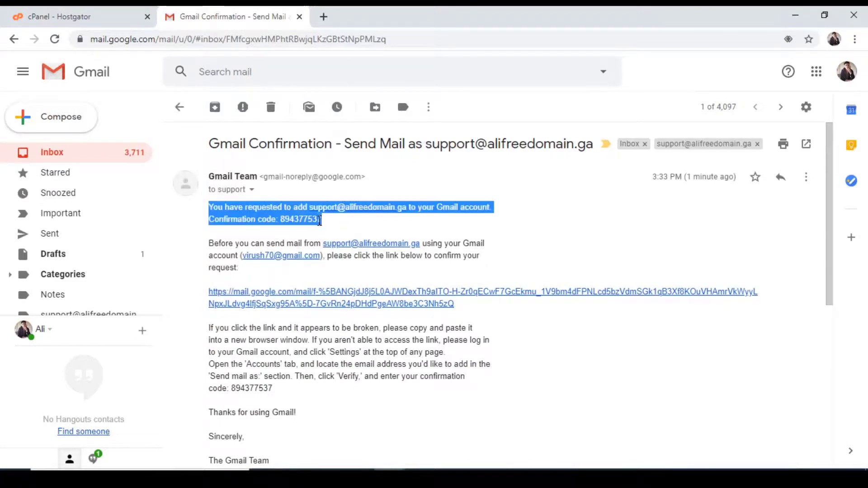
{"action": "double_click", "coordinate": [319, 220]}
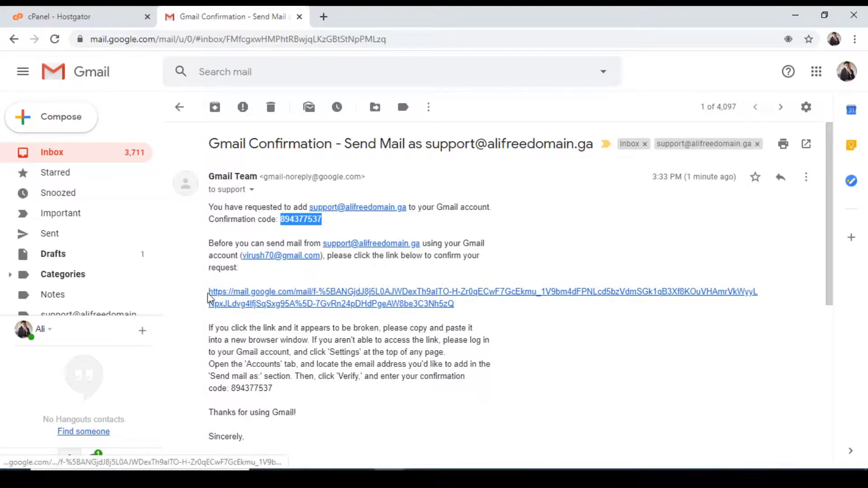
{"action": "left_click_drag", "start_coordinate": [203, 294], "coordinate": [399, 309]}
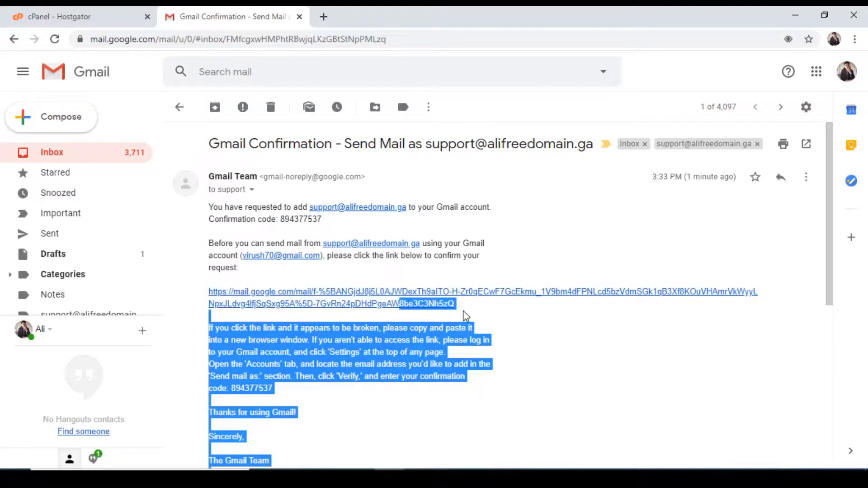
{"action": "left_click", "coordinate": [463, 311]}
Copy the confirmation code and return to the add-address verification window.
{"action": "left_click_drag", "start_coordinate": [458, 307], "coordinate": [231, 292]}
{"action": "left_click", "coordinate": [245, 282]}
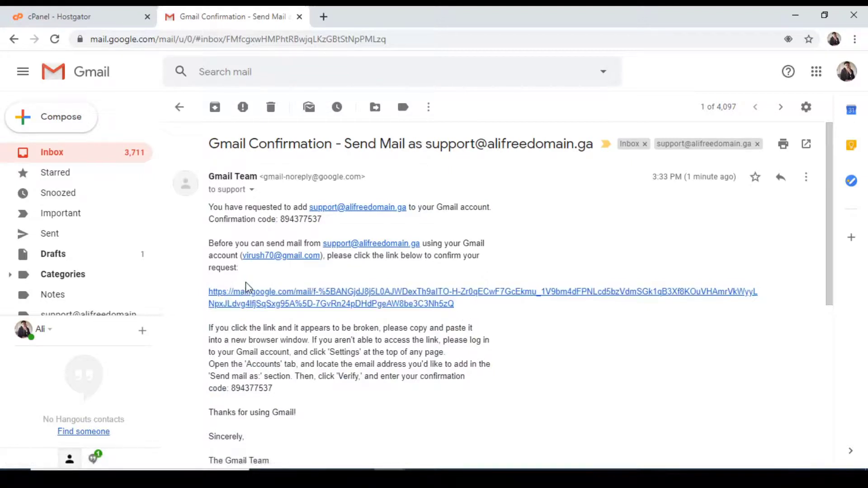
{"action": "double_click", "coordinate": [291, 218]}
{"action": "key", "text": "ctrl+c"}
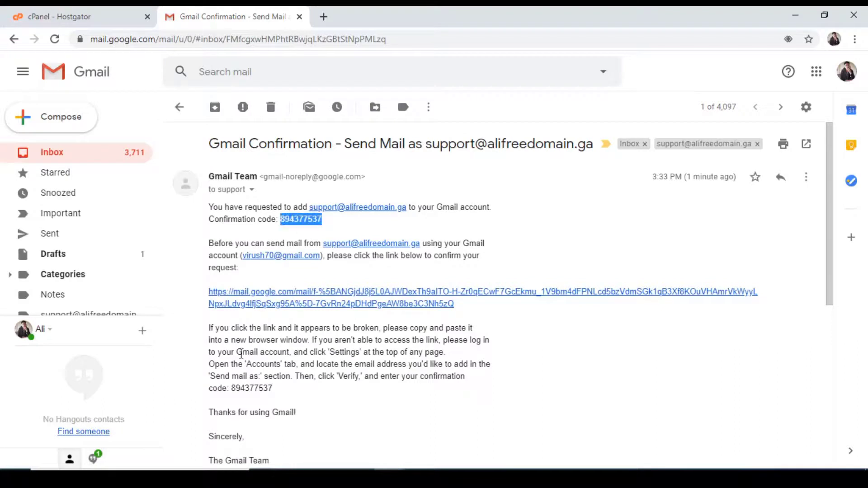
{"action": "left_click", "coordinate": [252, 281]}
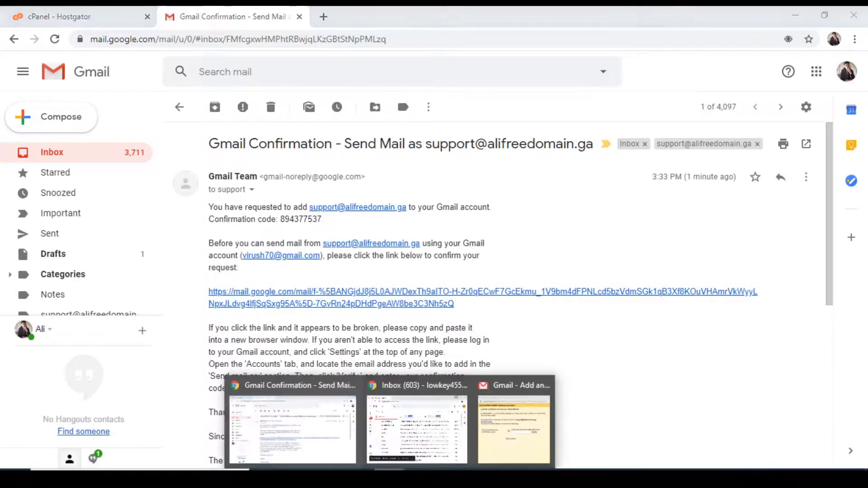
{"action": "left_click", "coordinate": [517, 421]}
Paste the confirmation code into the add-address window and verify the domain address.
{"action": "left_click", "coordinate": [551, 247]}
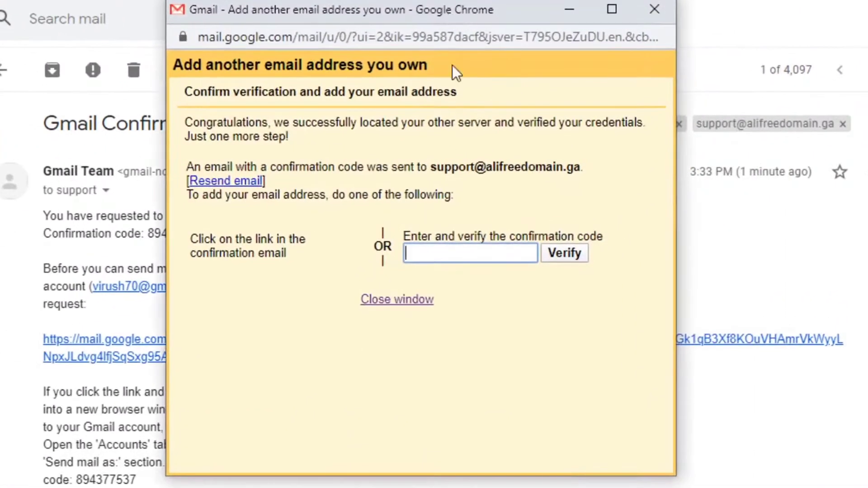
{"action": "key", "text": "ctrl+v"}
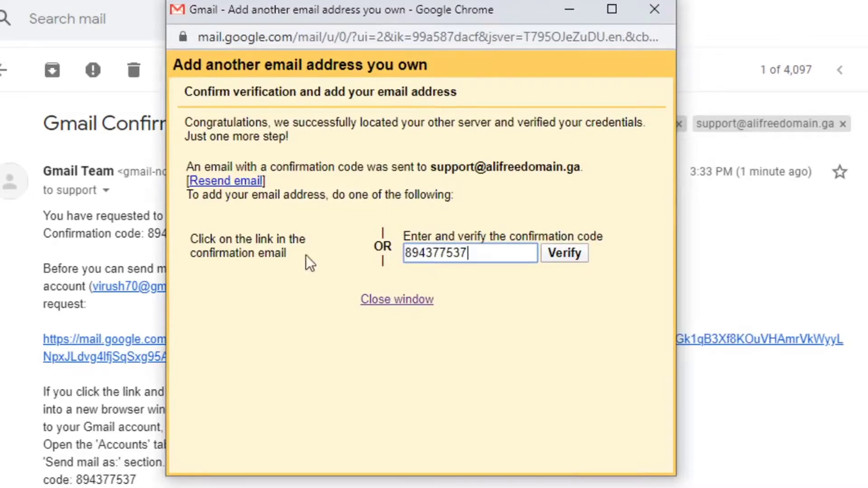
{"action": "left_click", "coordinate": [580, 253]}
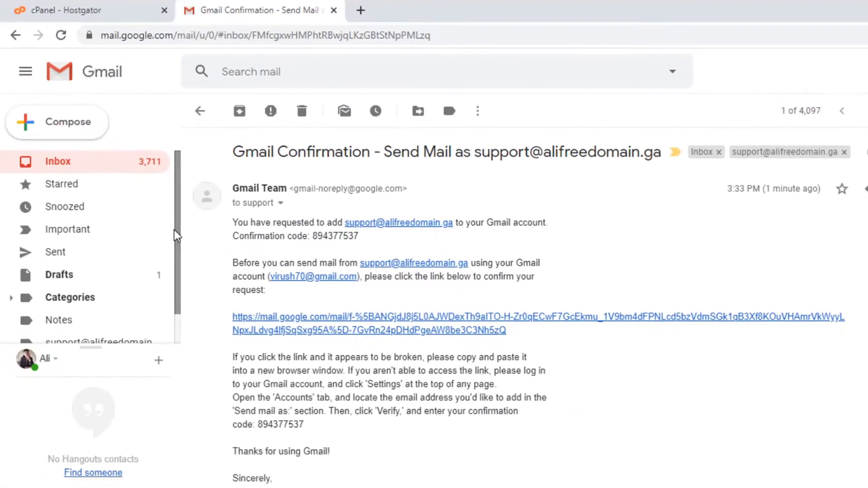
{"action": "scroll", "coordinate": [175, 229], "scroll_direction": "down", "scroll_amount": 1}
Open the support label and compose a new message addressed to the support address.
{"action": "left_click", "coordinate": [107, 319]}
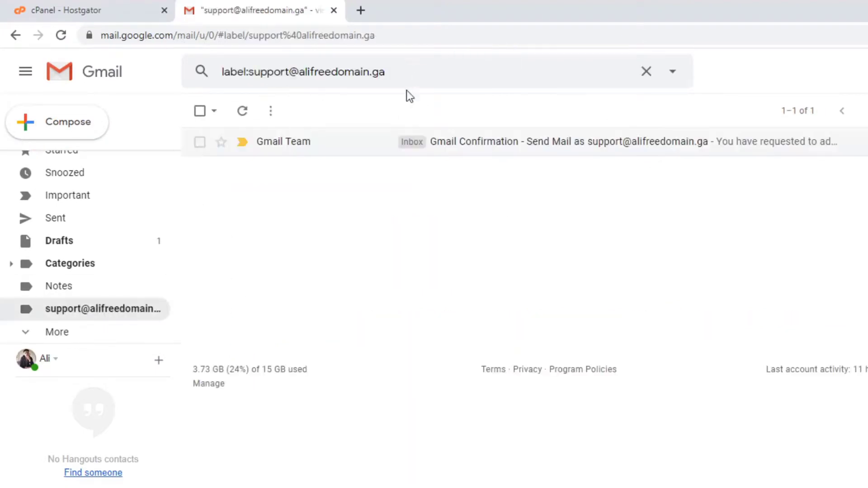
{"action": "key", "text": "c"}
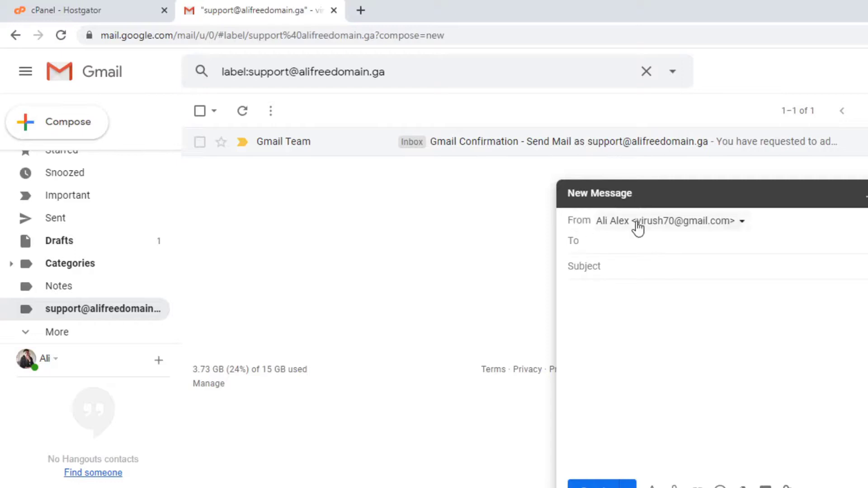
{"action": "left_click", "coordinate": [744, 224]}
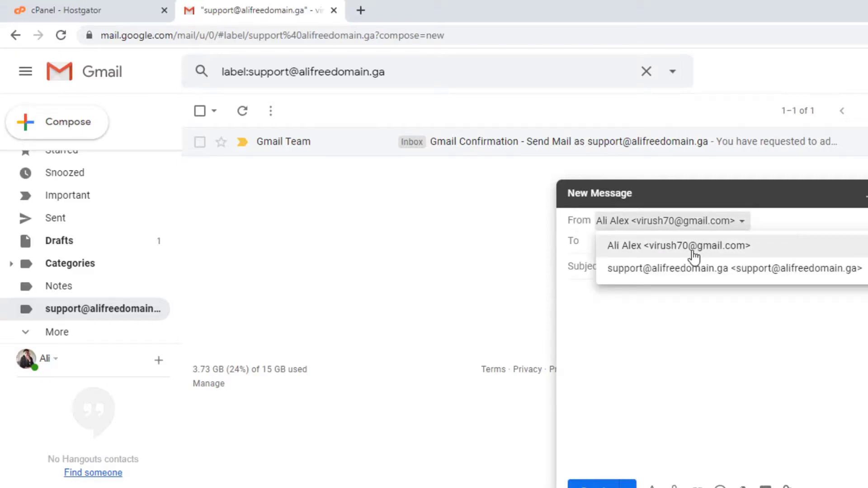
{"action": "left_click", "coordinate": [590, 240]}
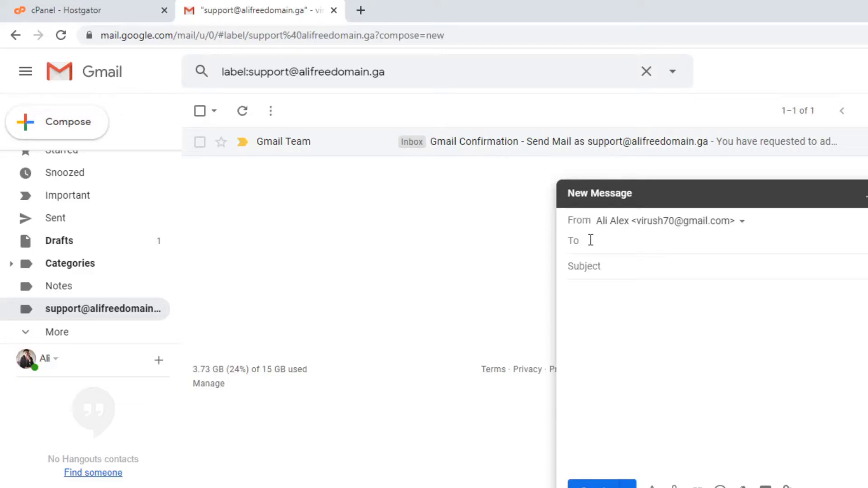
{"action": "key", "text": "ctrl+v"}
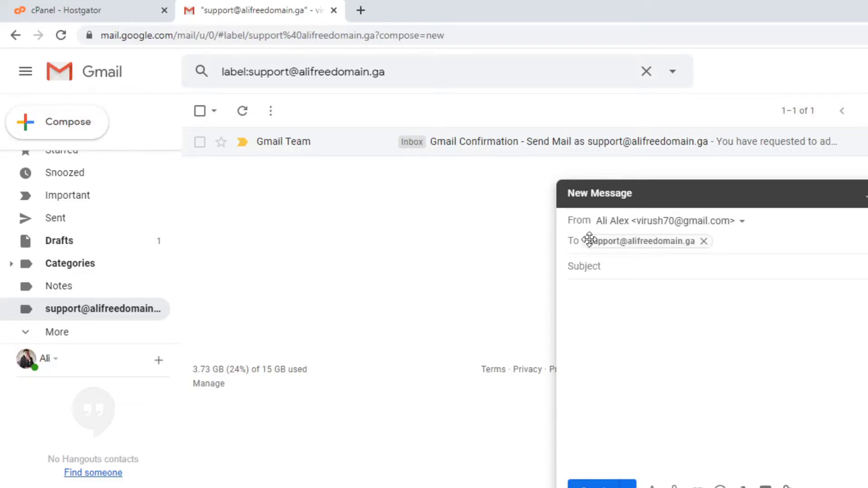
Give the message the subject 'test', send it, and reload the inbox.
{"action": "left_click", "coordinate": [585, 262]}
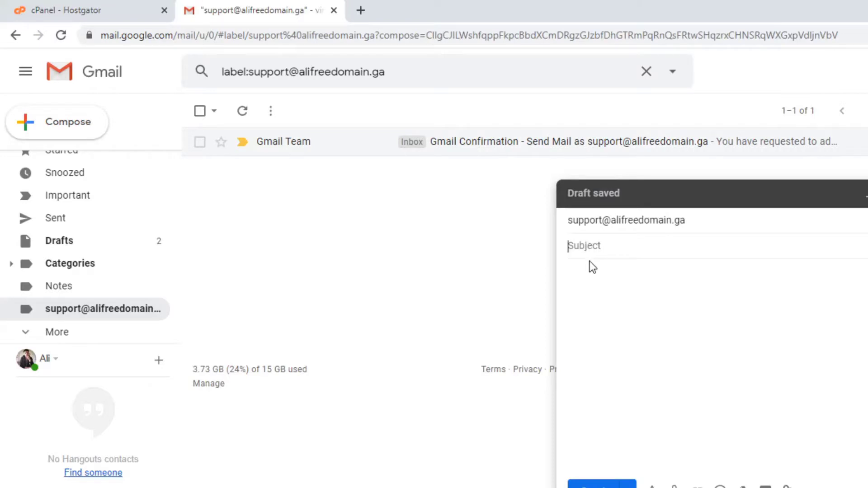
{"action": "type", "text": "test"}
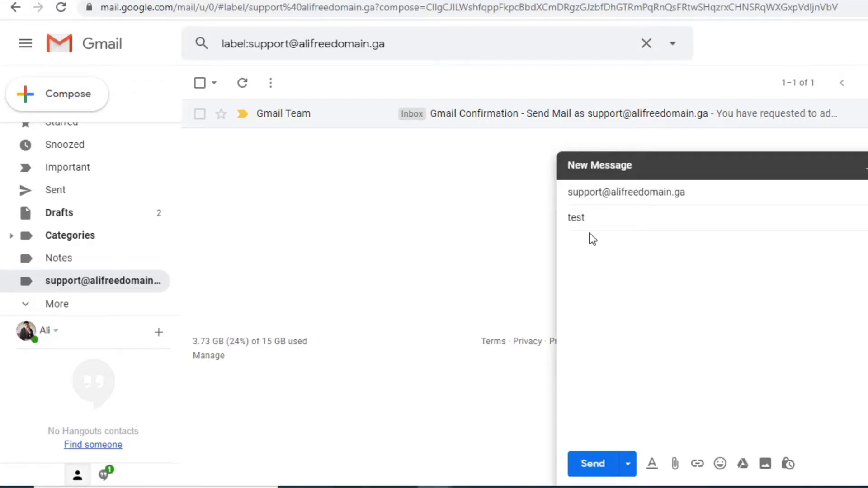
{"action": "left_click", "coordinate": [592, 240]}
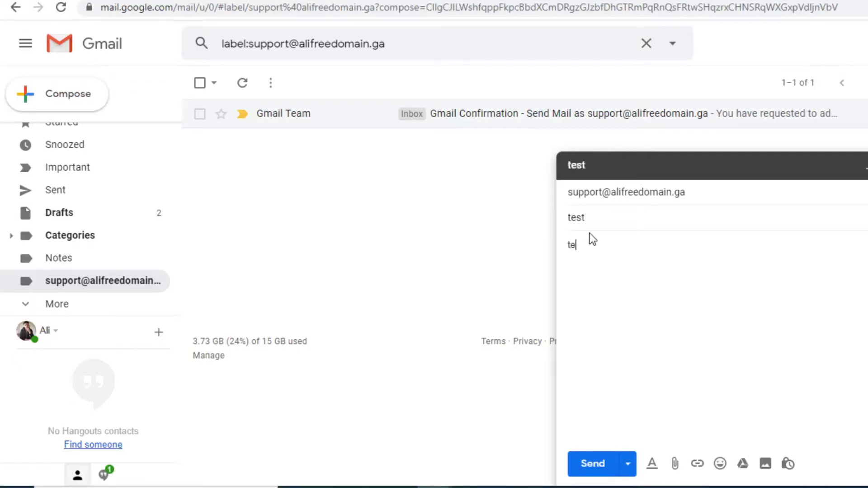
{"action": "left_click", "coordinate": [594, 464]}
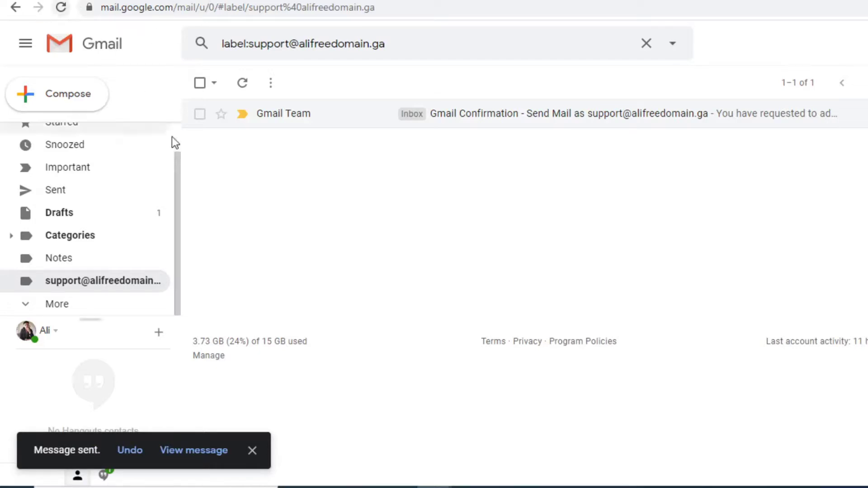
{"action": "left_click", "coordinate": [60, 8]}
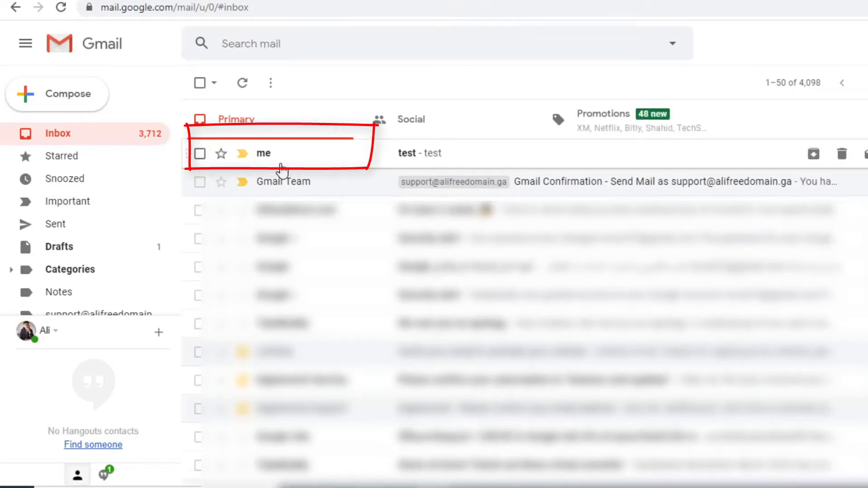
Open the received 'test' message in the inbox.
{"action": "left_click", "coordinate": [282, 171]}
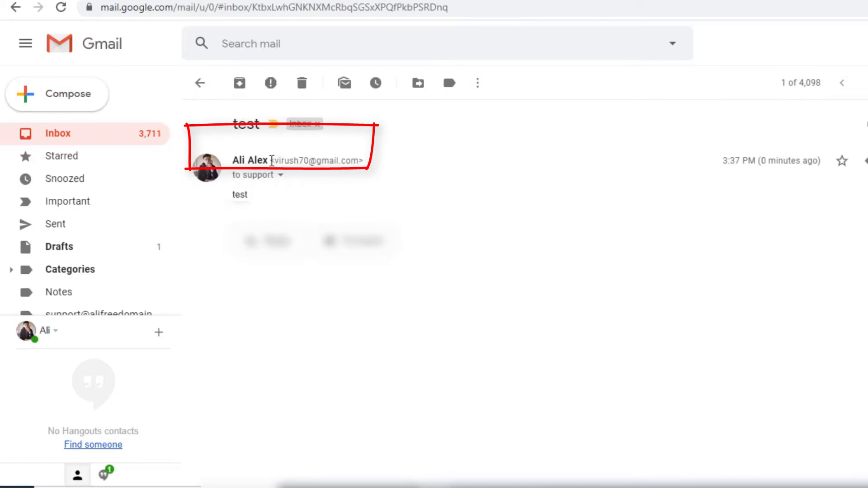
{"action": "left_click_drag", "start_coordinate": [272, 161], "coordinate": [351, 151]}
{"action": "left_click", "coordinate": [276, 187]}
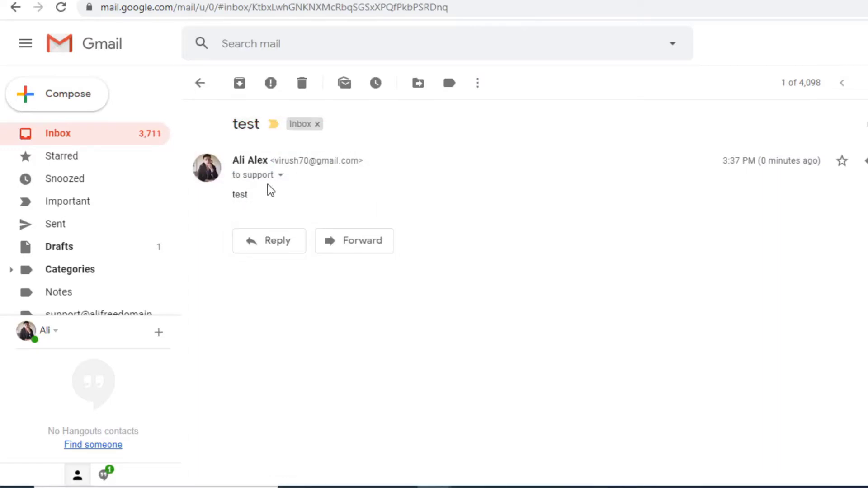
Expand the message details to check the sender and support recipient addresses, then close them.
{"action": "left_click", "coordinate": [281, 176]}
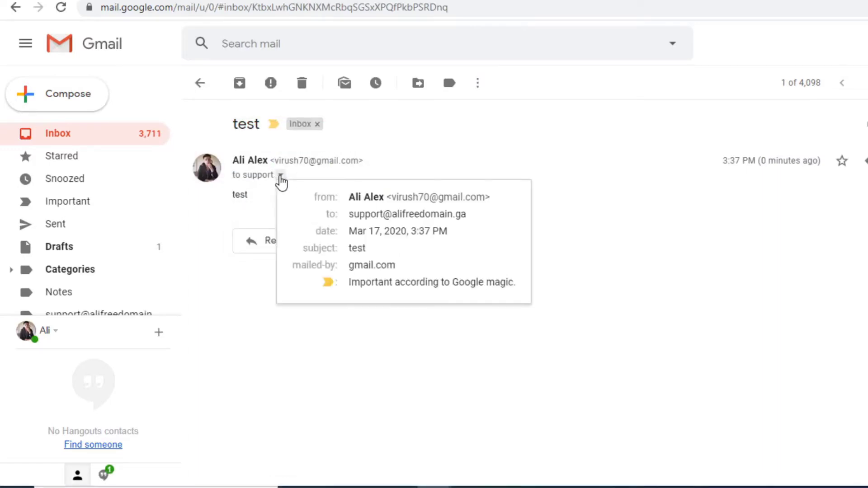
{"action": "left_click_drag", "start_coordinate": [351, 218], "coordinate": [507, 212]}
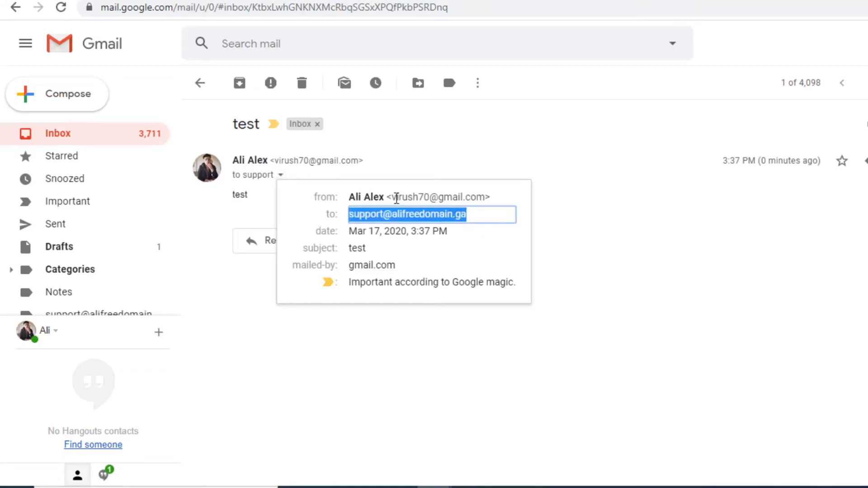
{"action": "left_click_drag", "start_coordinate": [388, 197], "coordinate": [486, 195]}
{"action": "left_click_drag", "start_coordinate": [347, 216], "coordinate": [469, 216]}
{"action": "left_click", "coordinate": [399, 217]}
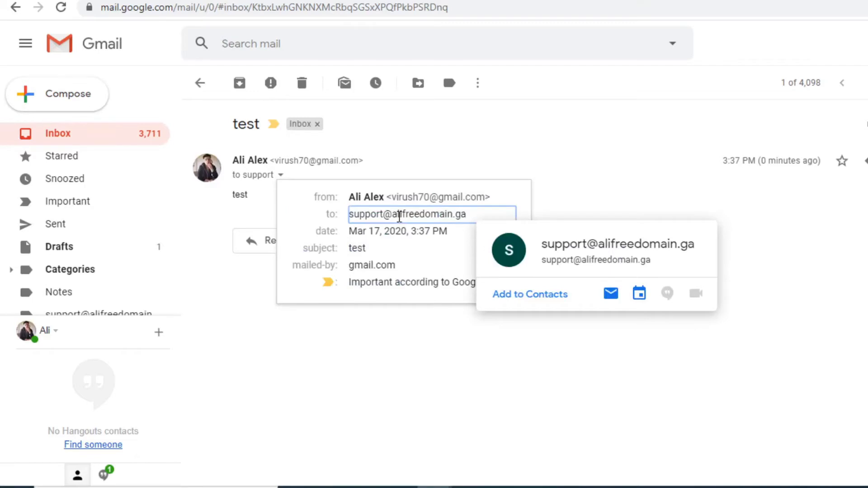
{"action": "left_click", "coordinate": [306, 235]}
{"action": "left_click", "coordinate": [282, 353]}
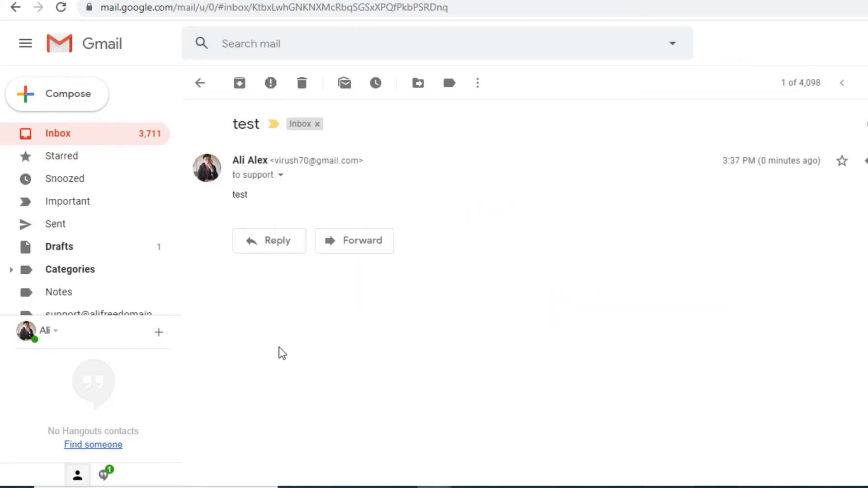